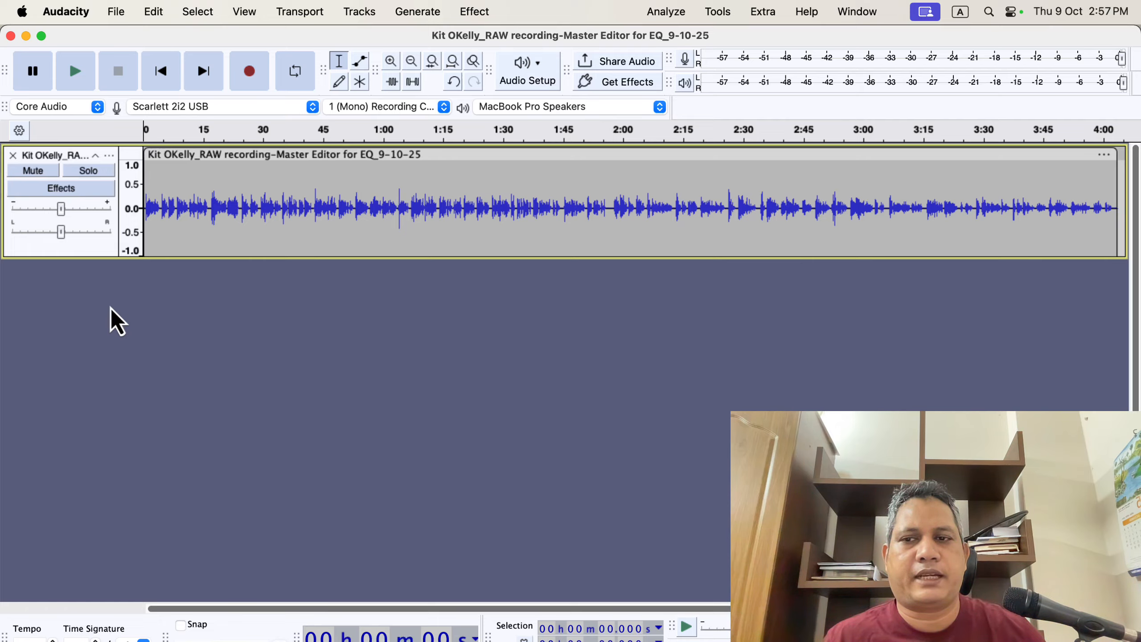
- Run ACX Check on the entire voice recording
double_click(382, 207)
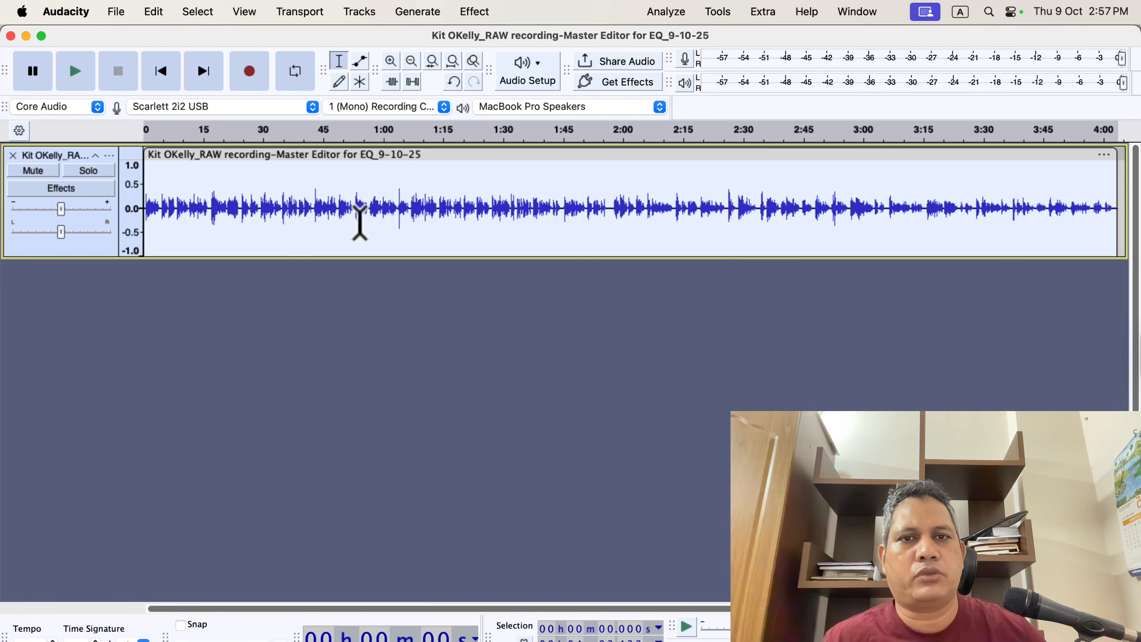
left_click(661, 17)
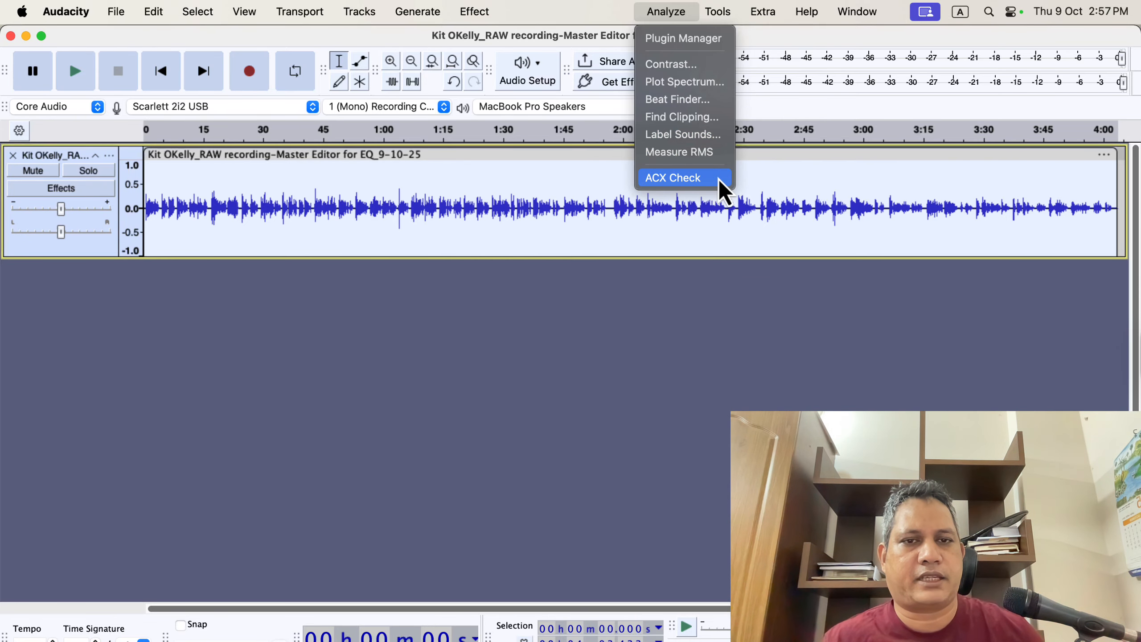
left_click(674, 178)
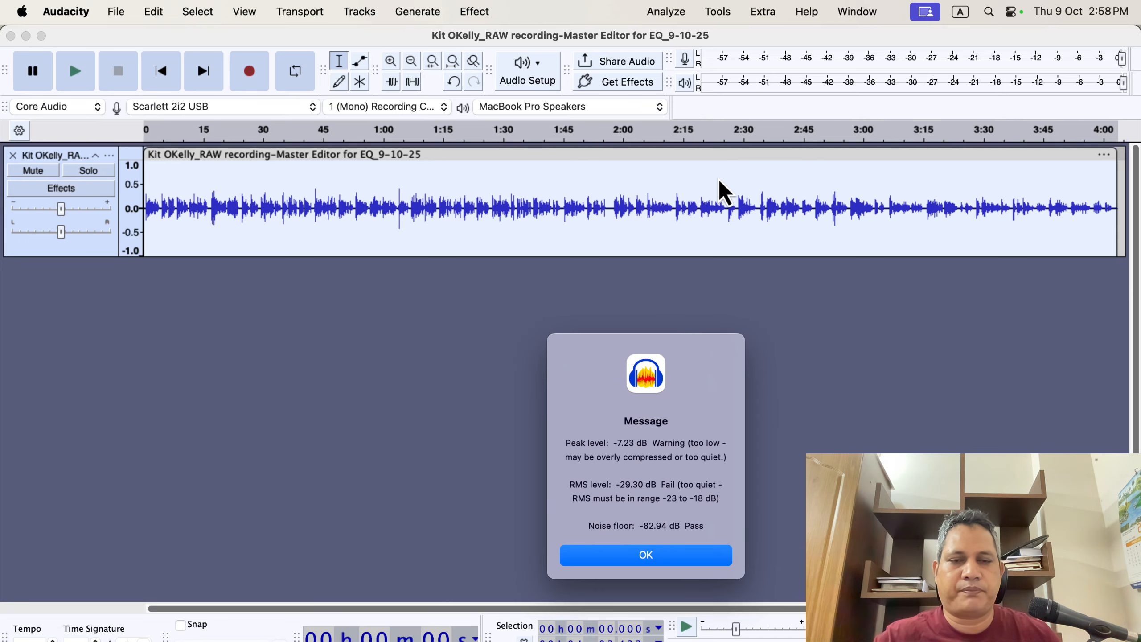
- Switch to Chrome, find the ACX Check download entry on the Audacity Analysis plugins page, and return to Audacity
key("super+Tab")
key("super+Tab")
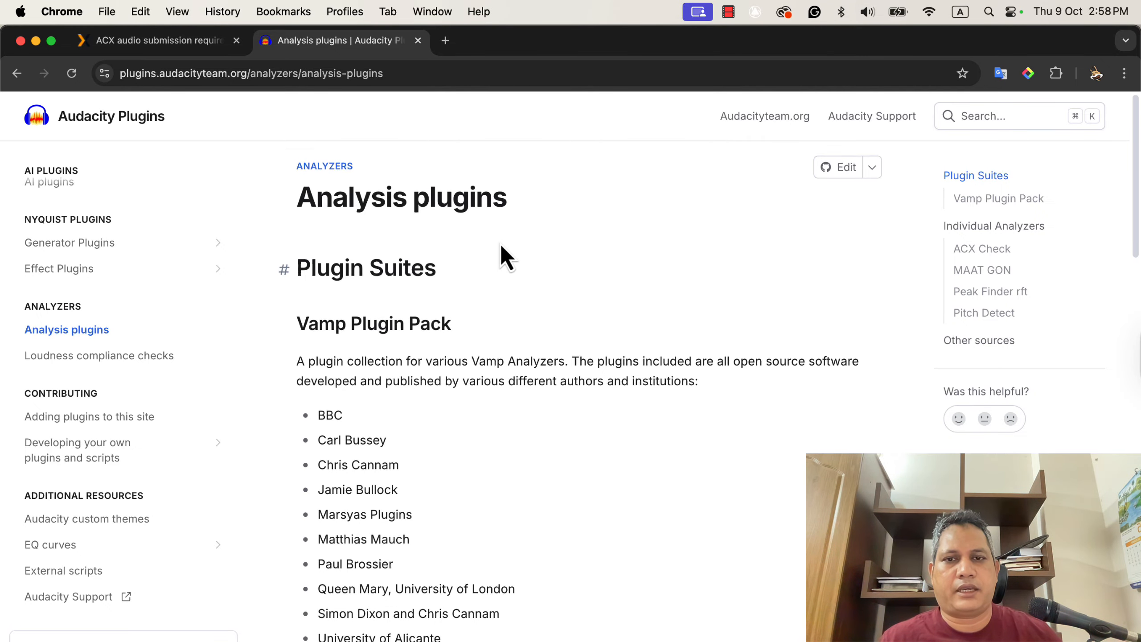
scroll(494, 243, "down", 2)
scroll(487, 241, "down", 10)
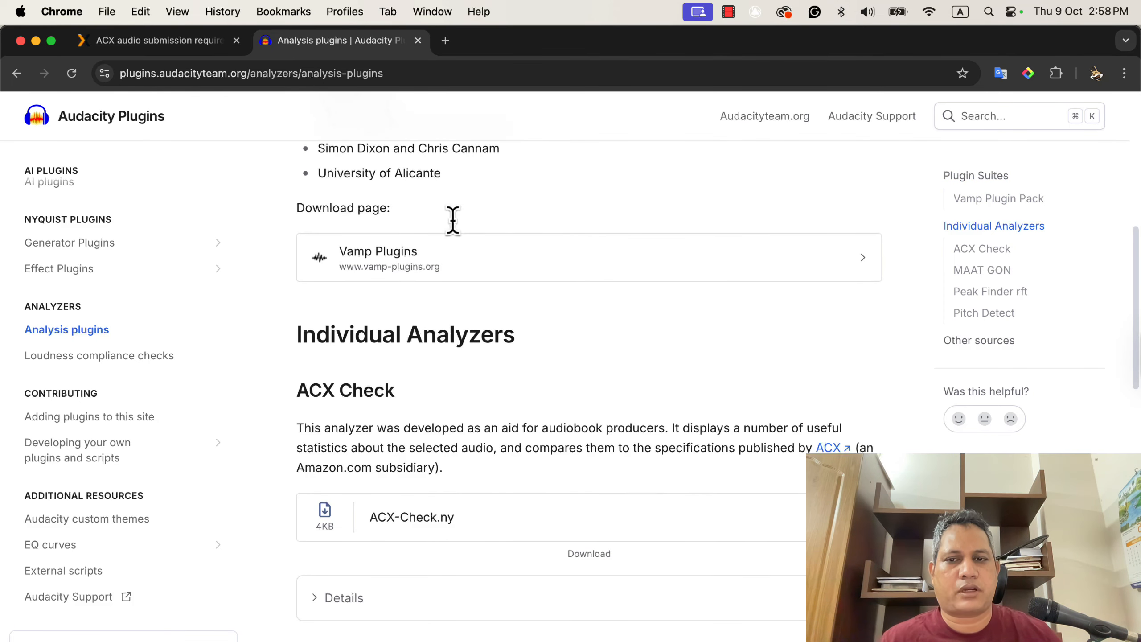
scroll(458, 233, "down", 2)
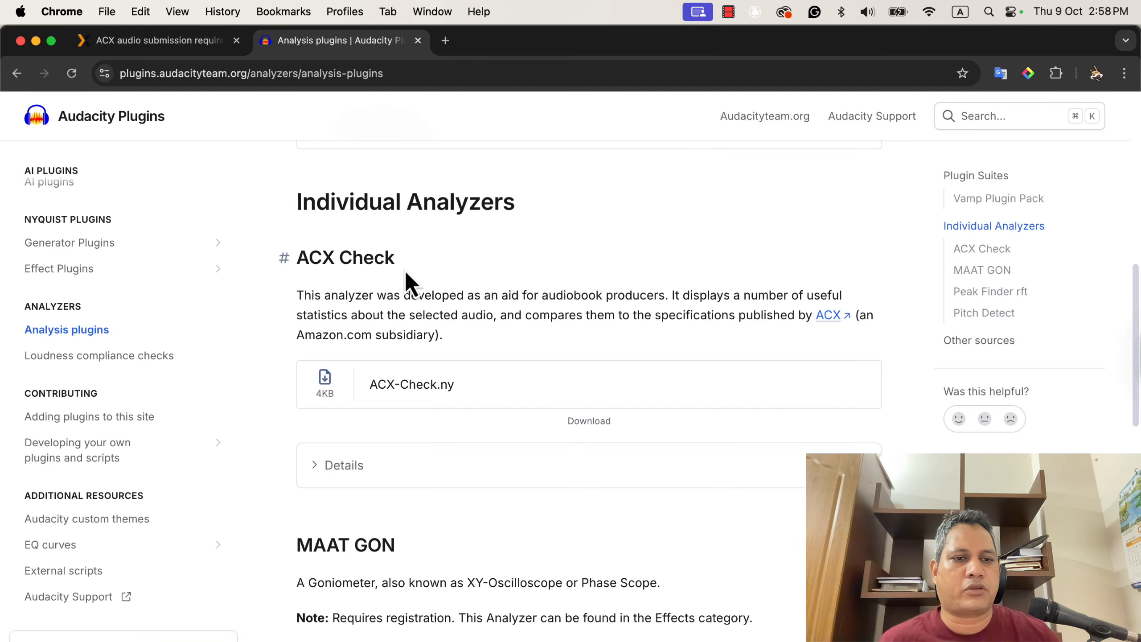
key("super+Tab")
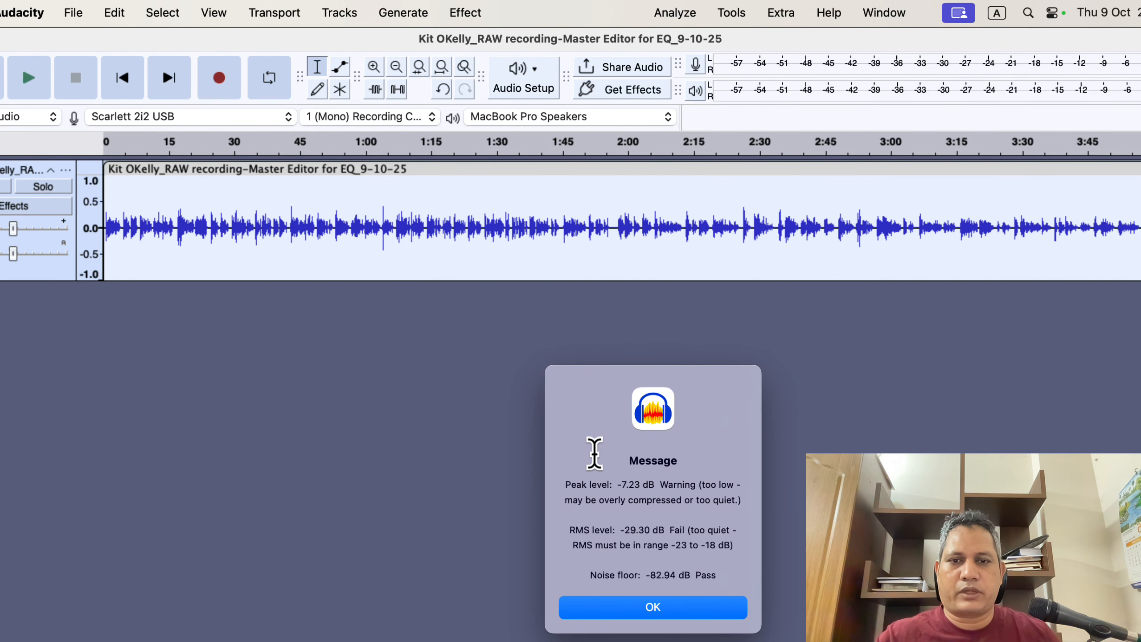
- Switch to Chrome and examine the audio quality section of the ACX audio submission requirements article
key("super+Tab")
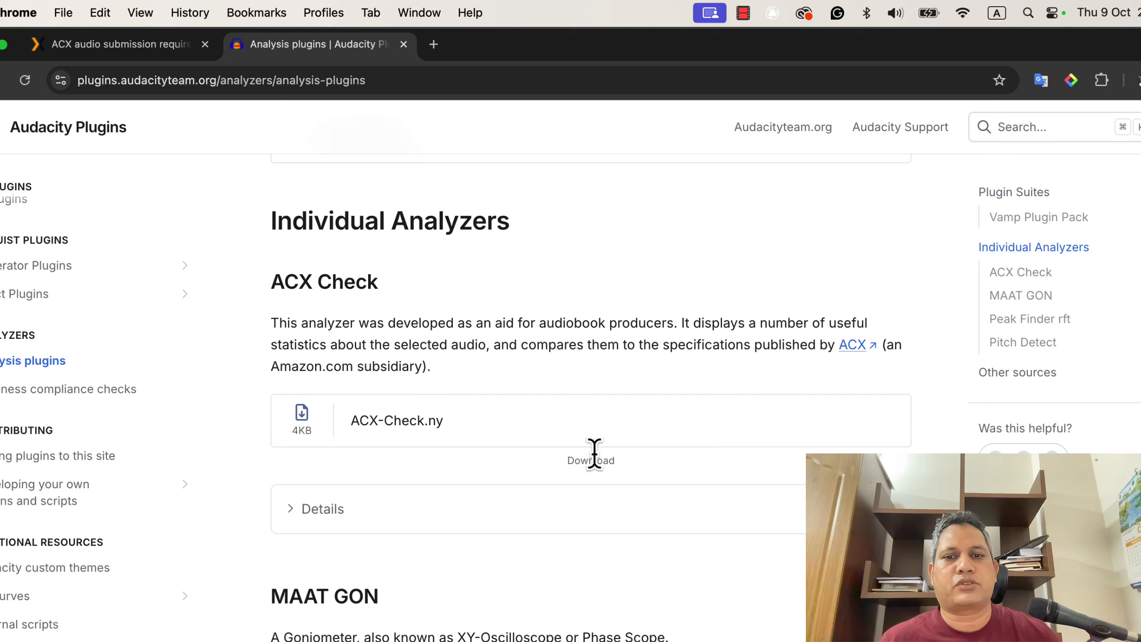
left_click(153, 45)
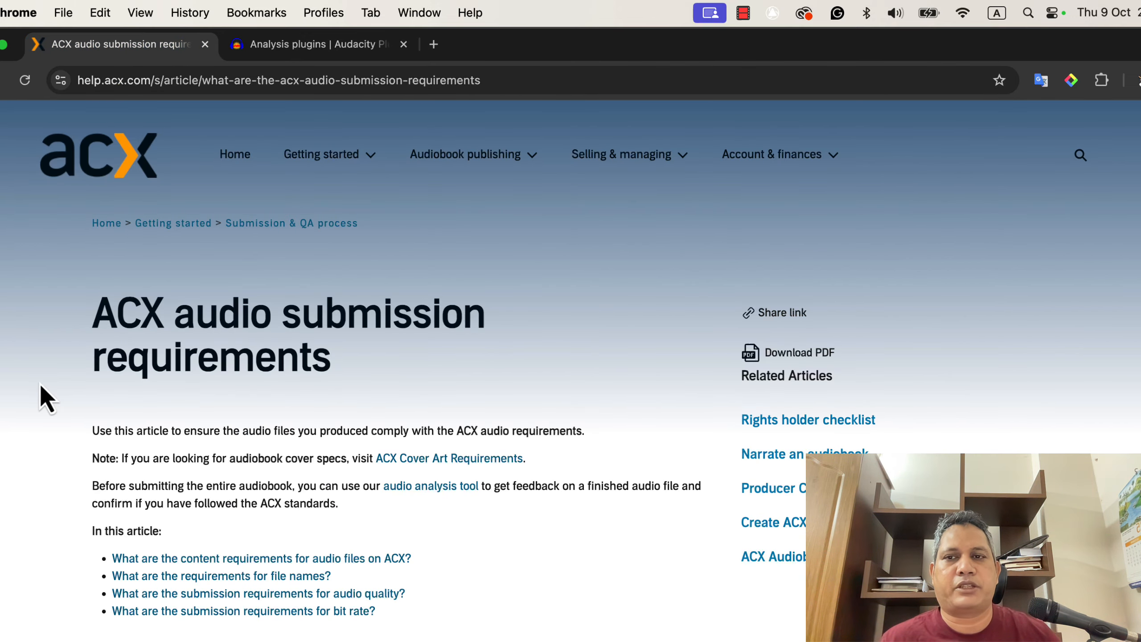
scroll(40, 385, "down", 6)
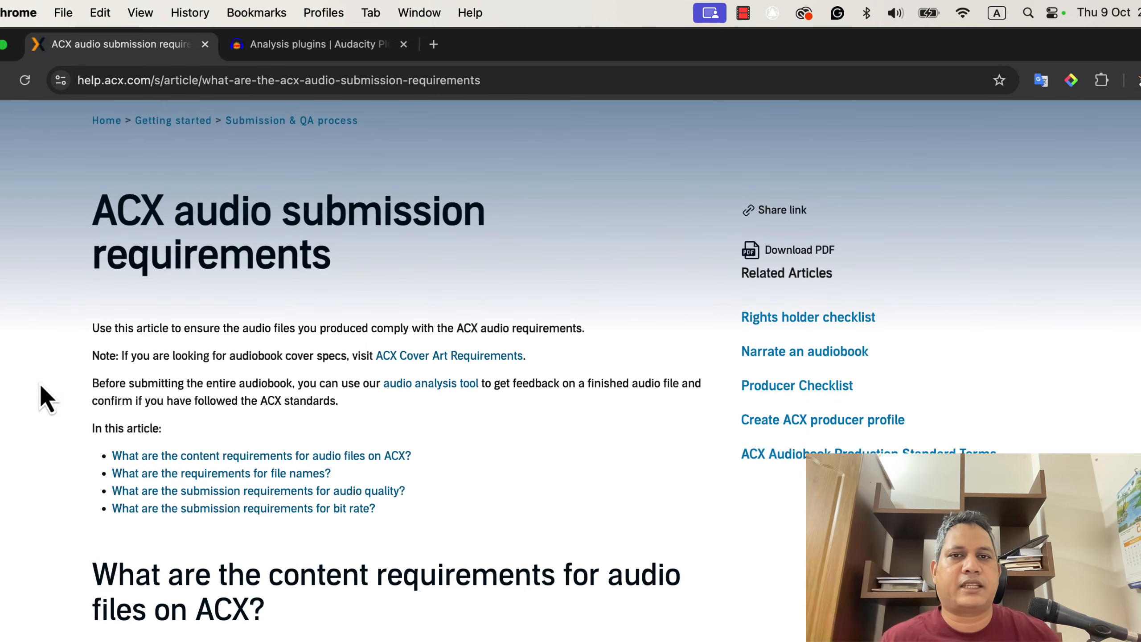
scroll(47, 399, "down", 6)
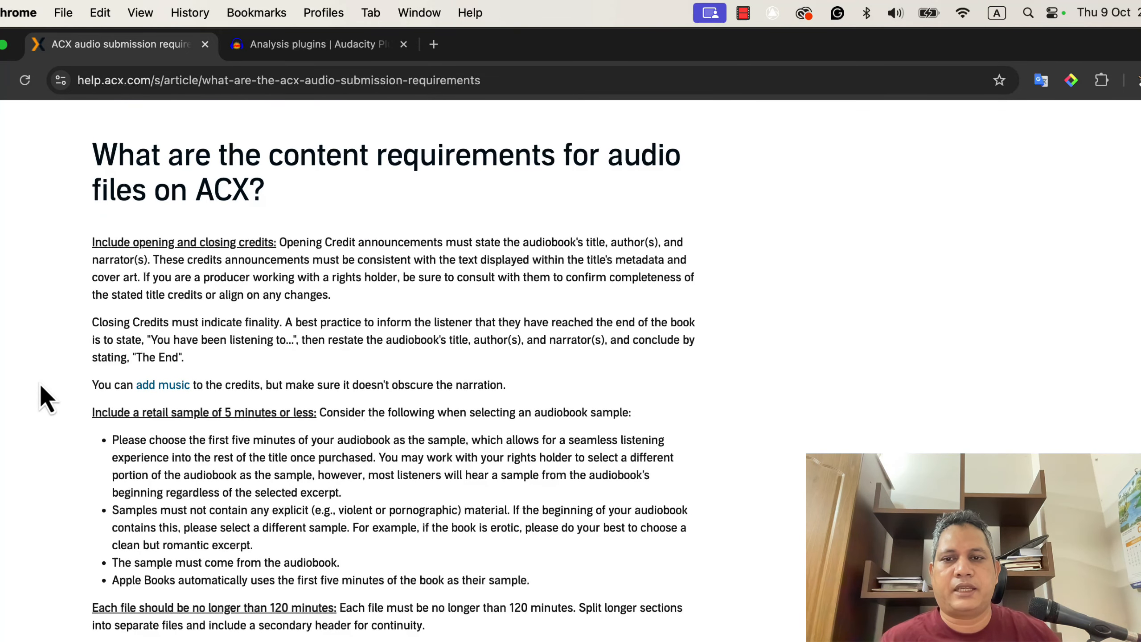
scroll(48, 399, "down", 3)
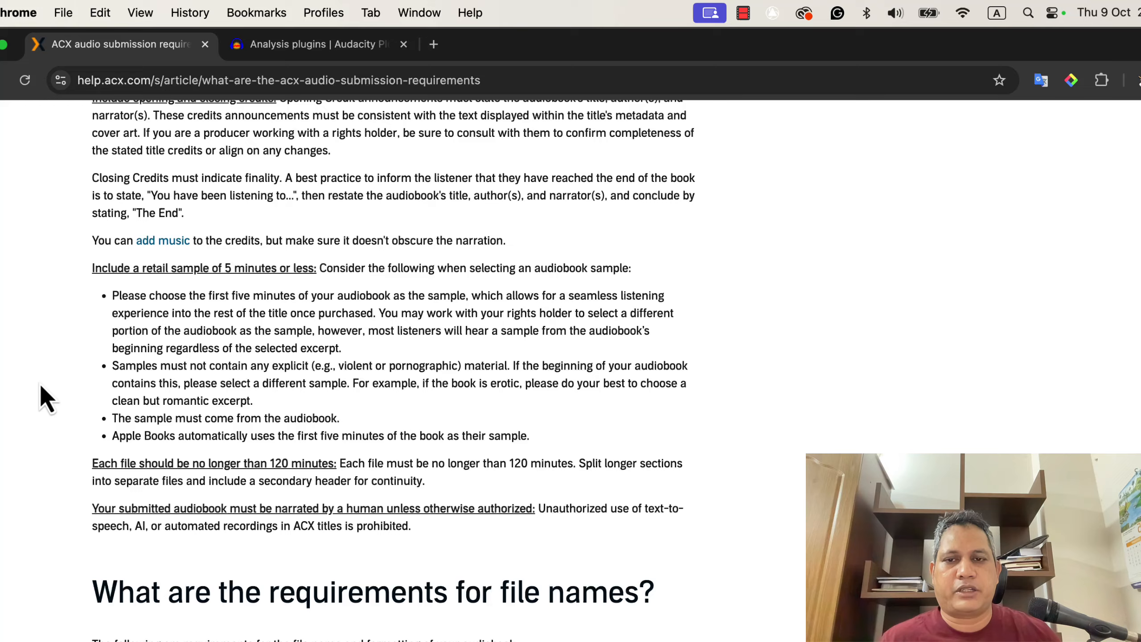
scroll(47, 399, "down", 8)
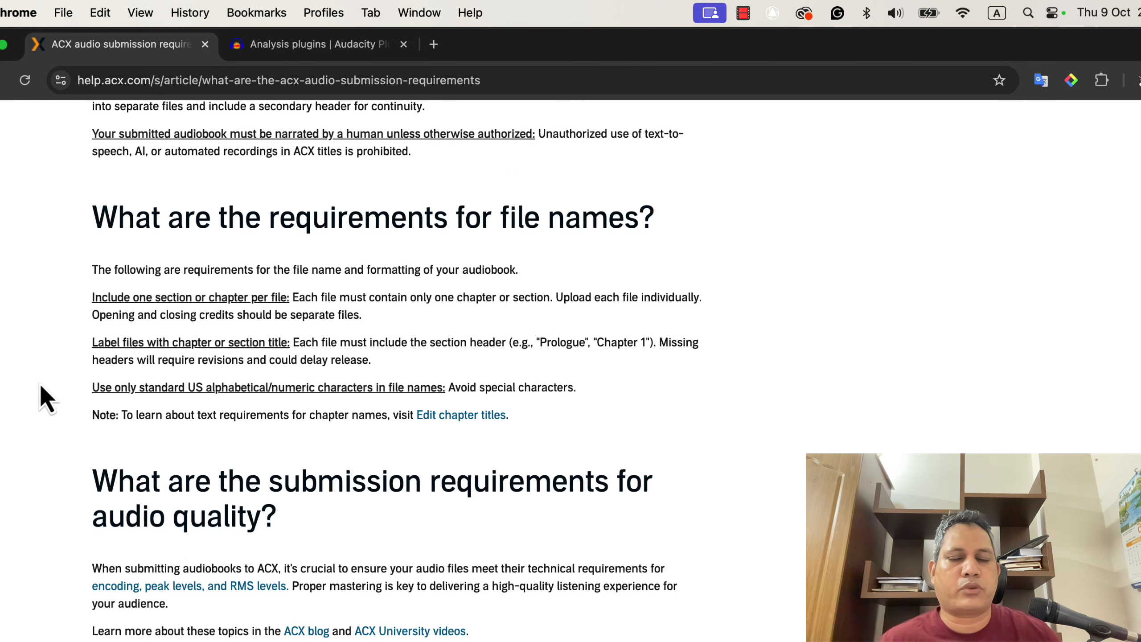
scroll(48, 399, "down", 10)
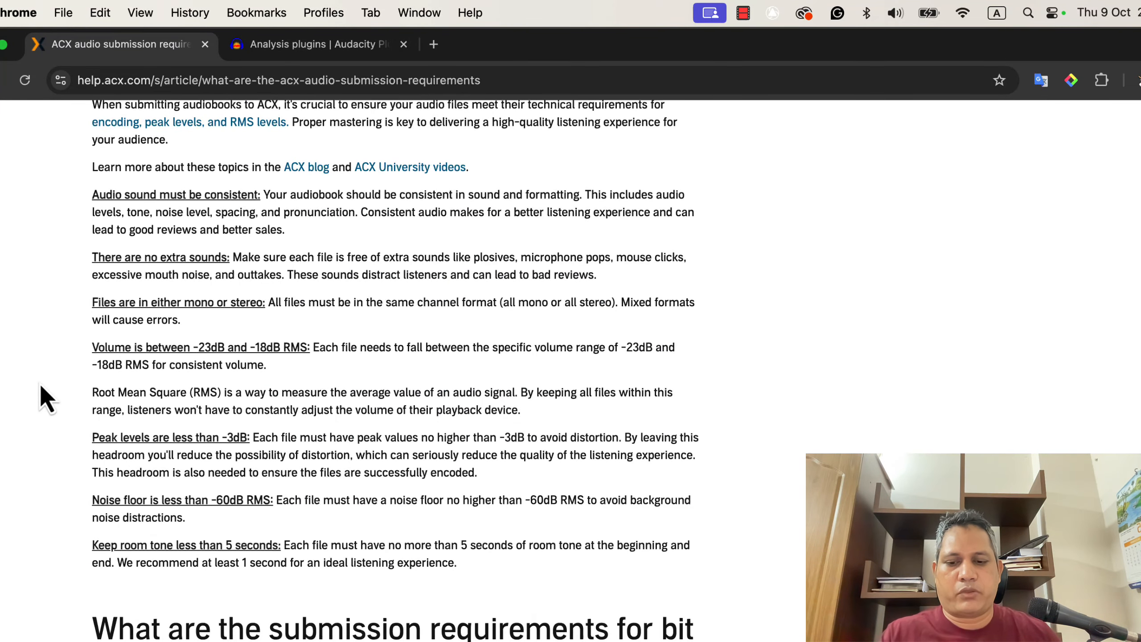
- Search the ACX requirements article for "peak"
key("super+f")
type("pea")
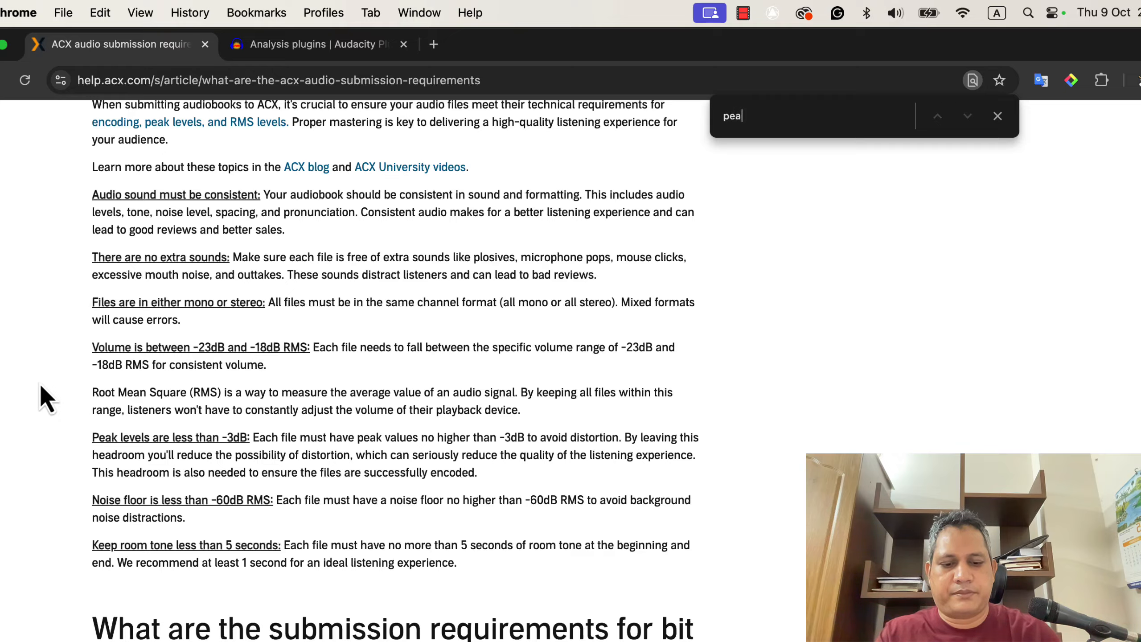
type("k")
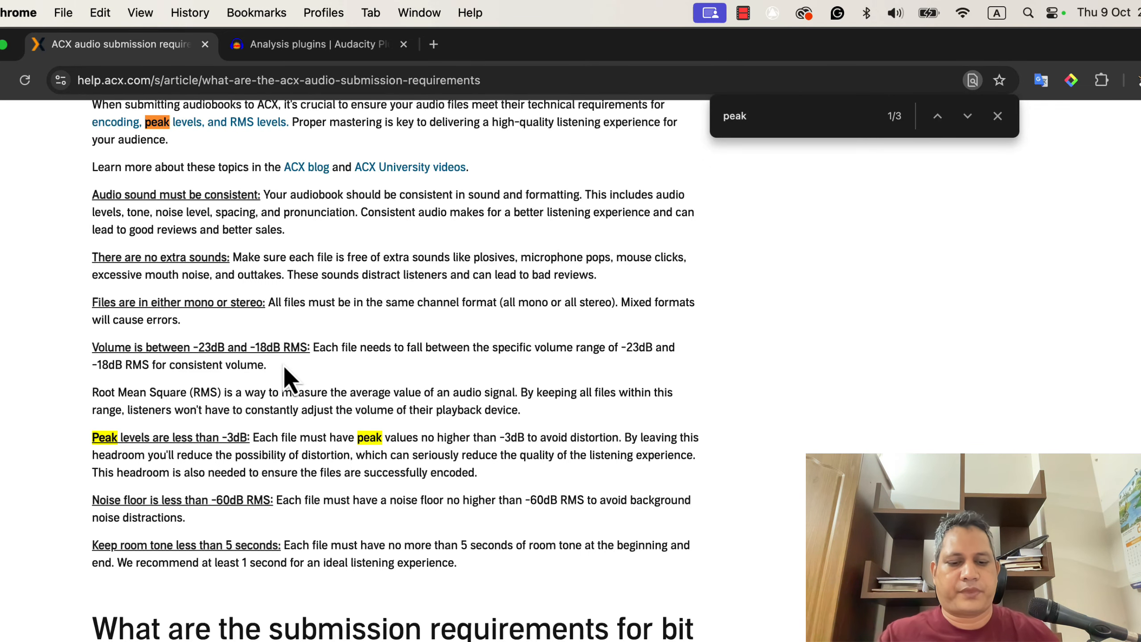
- Switch back to Audacity, close the ACX Check report and listen to the opening seconds of the recording
key("super+Tab")
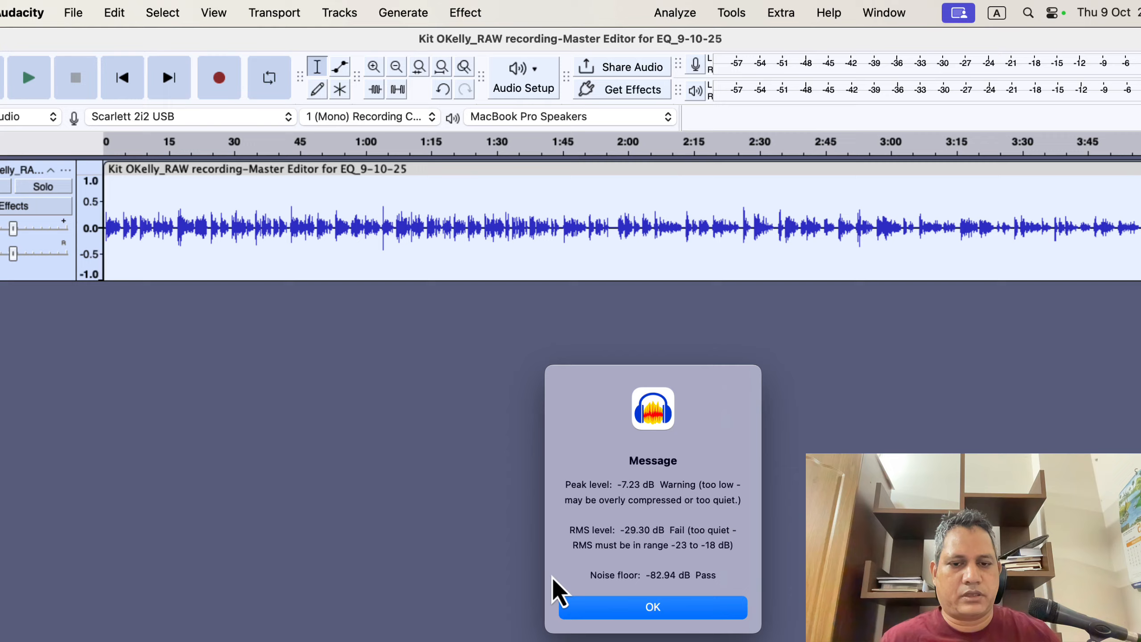
left_click(602, 613)
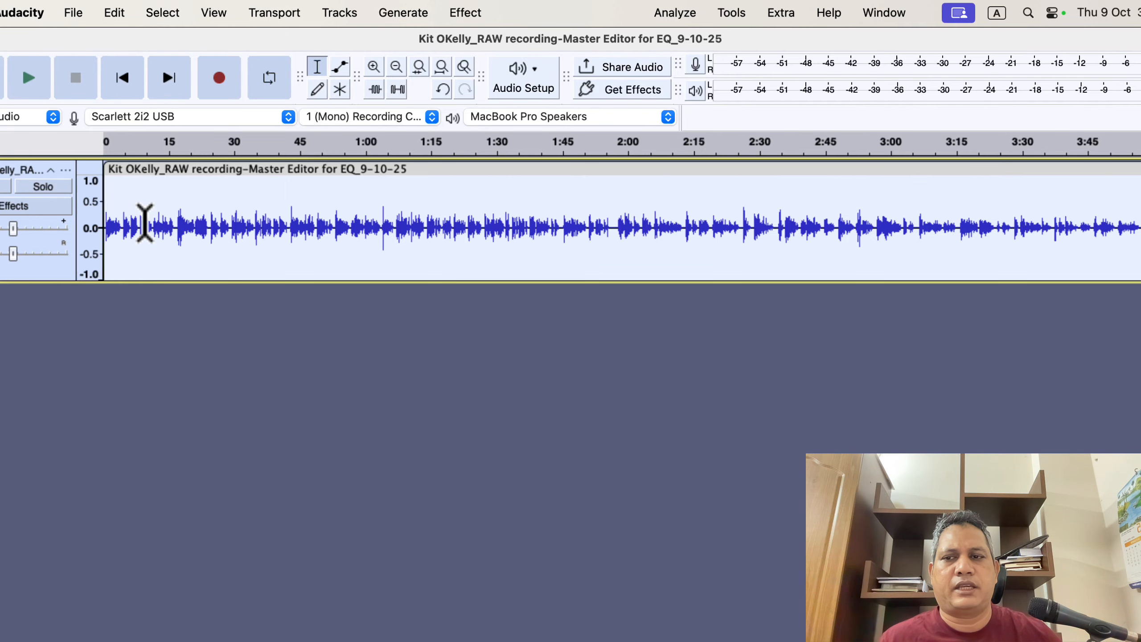
scroll(155, 218, "up", 1)
scroll(155, 219, "up", 2)
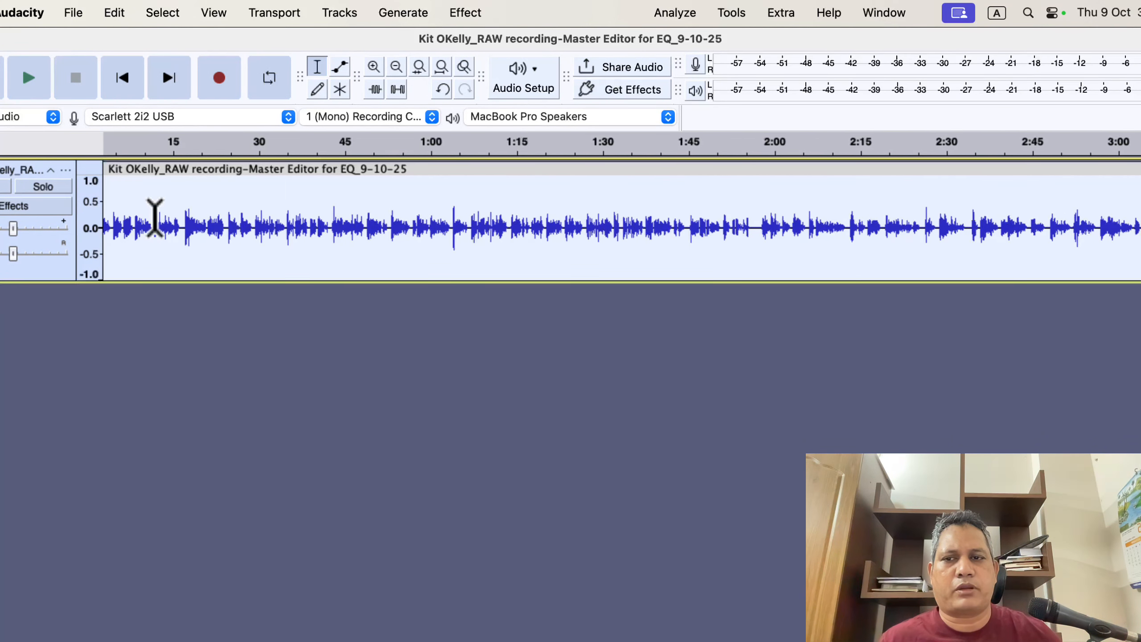
scroll(183, 224, "left", 1)
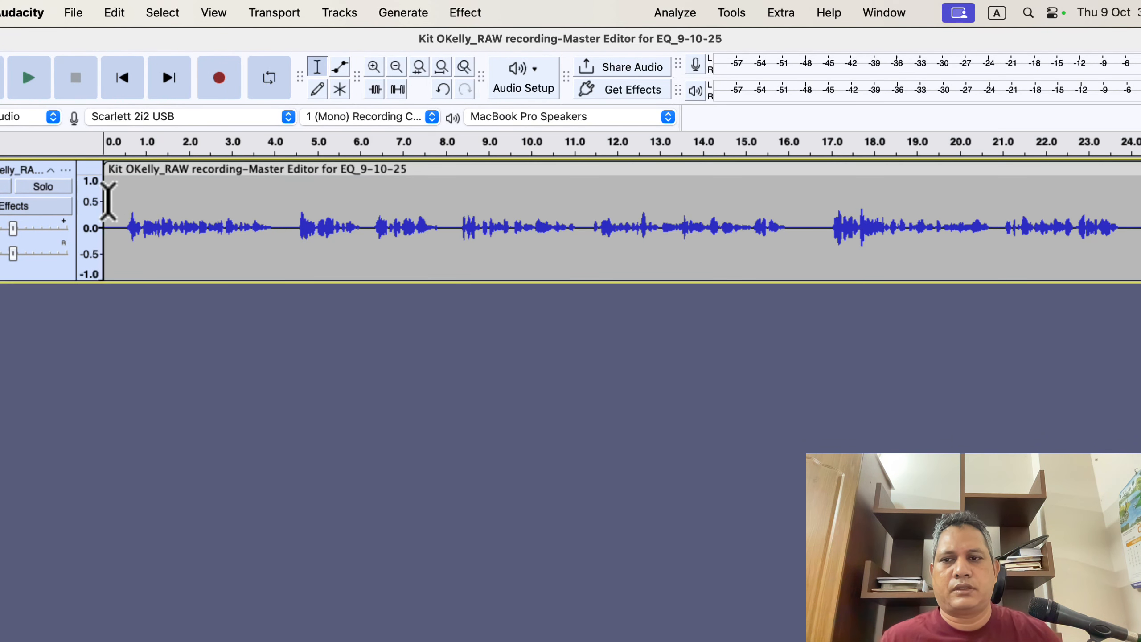
left_click(111, 199)
key("space")
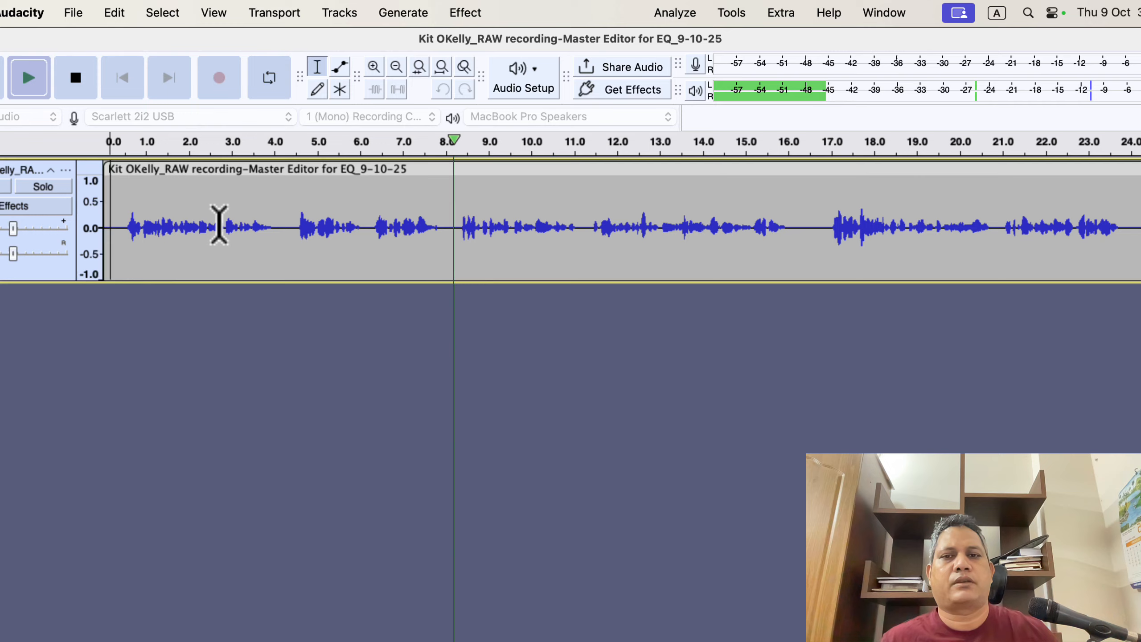
key("space")
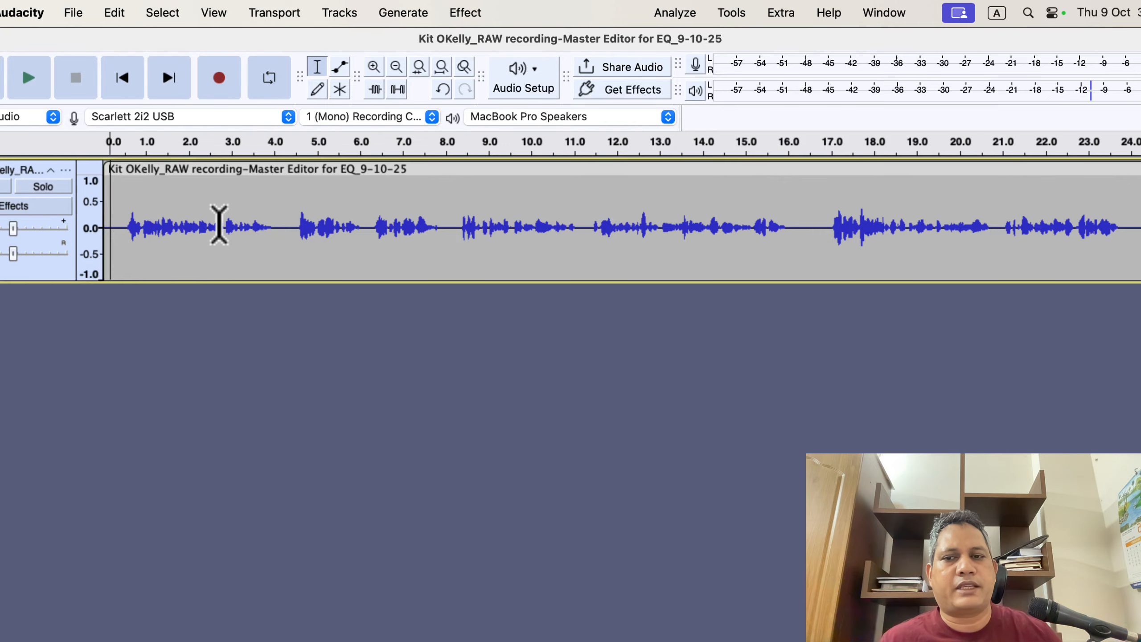
- Normalize the entire recording to a peak amplitude of -3.0 dB with DC offset removal enabled
left_click(220, 224)
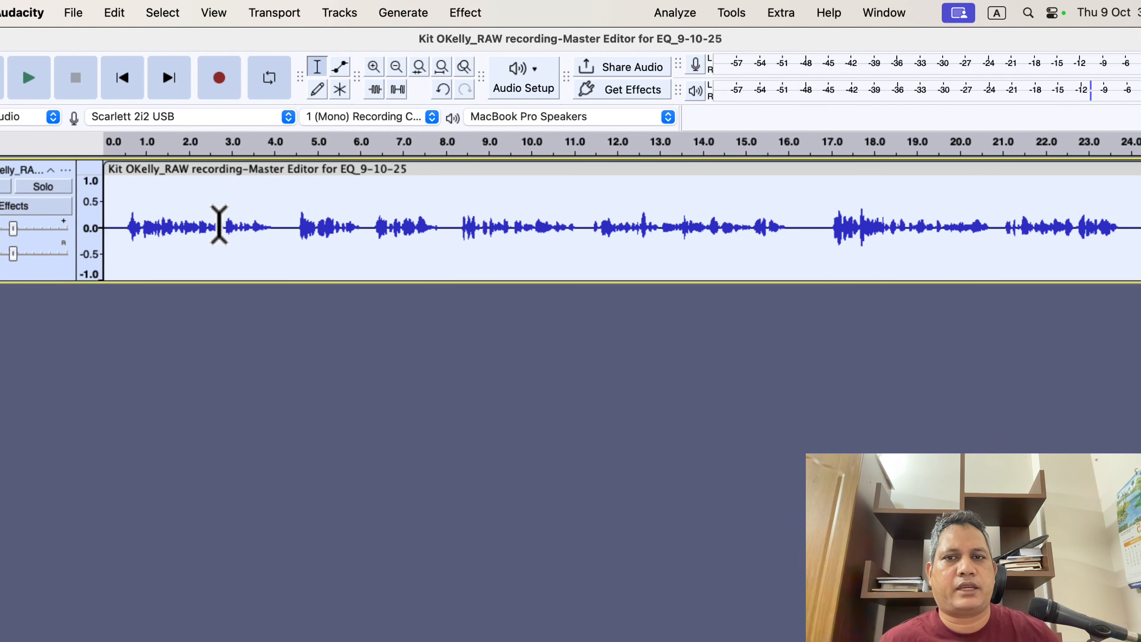
left_click(465, 13)
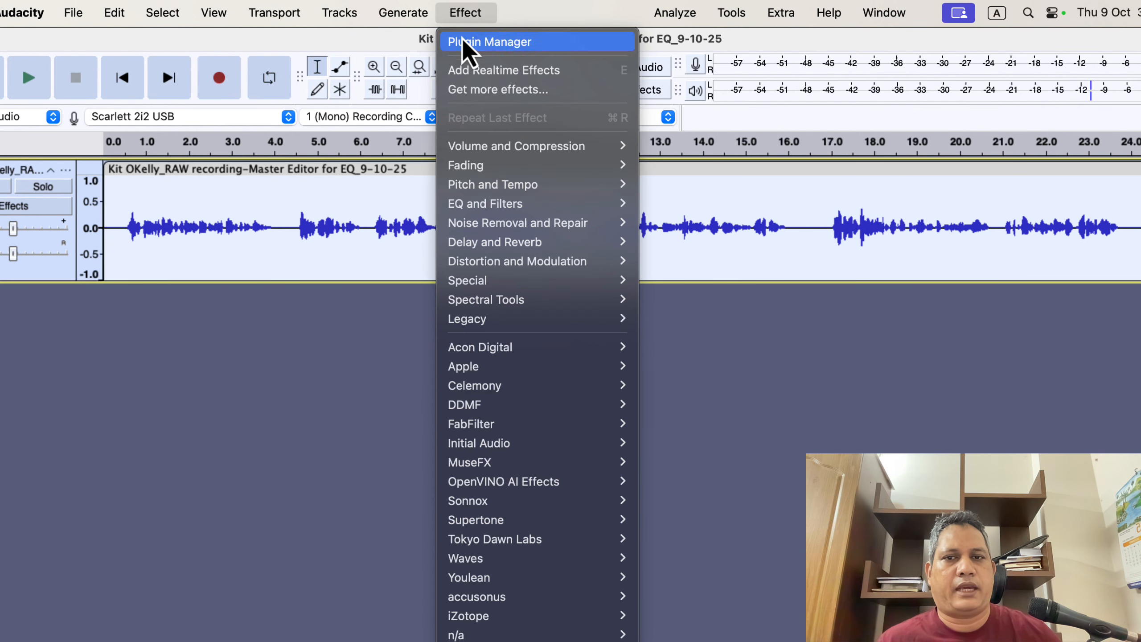
mouse_move(491, 147)
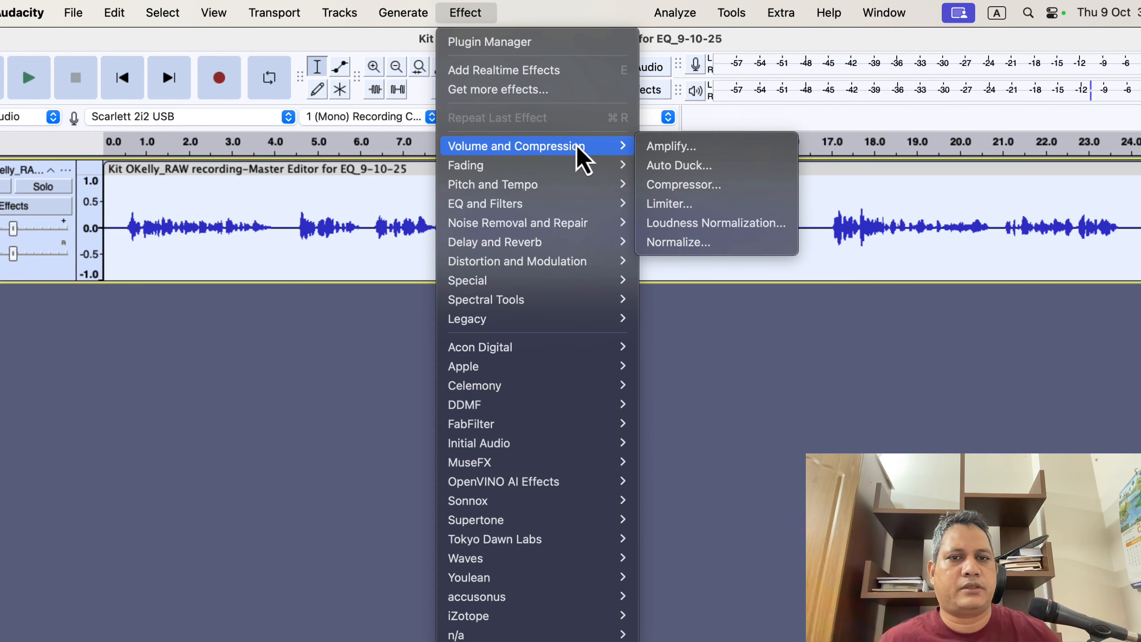
left_click(737, 245)
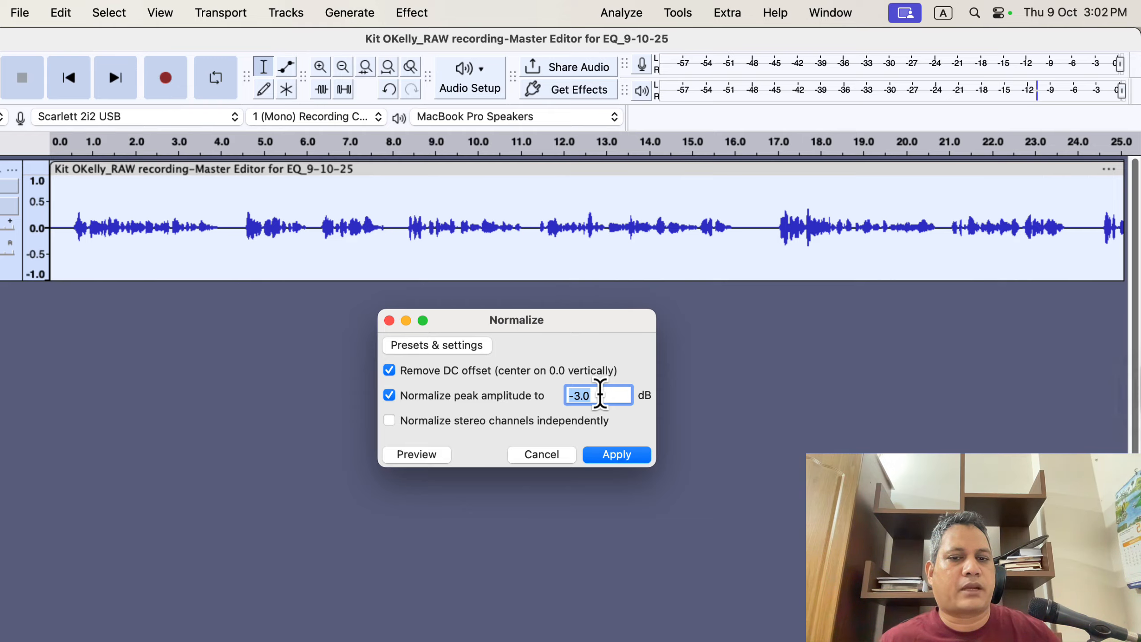
left_click(615, 455)
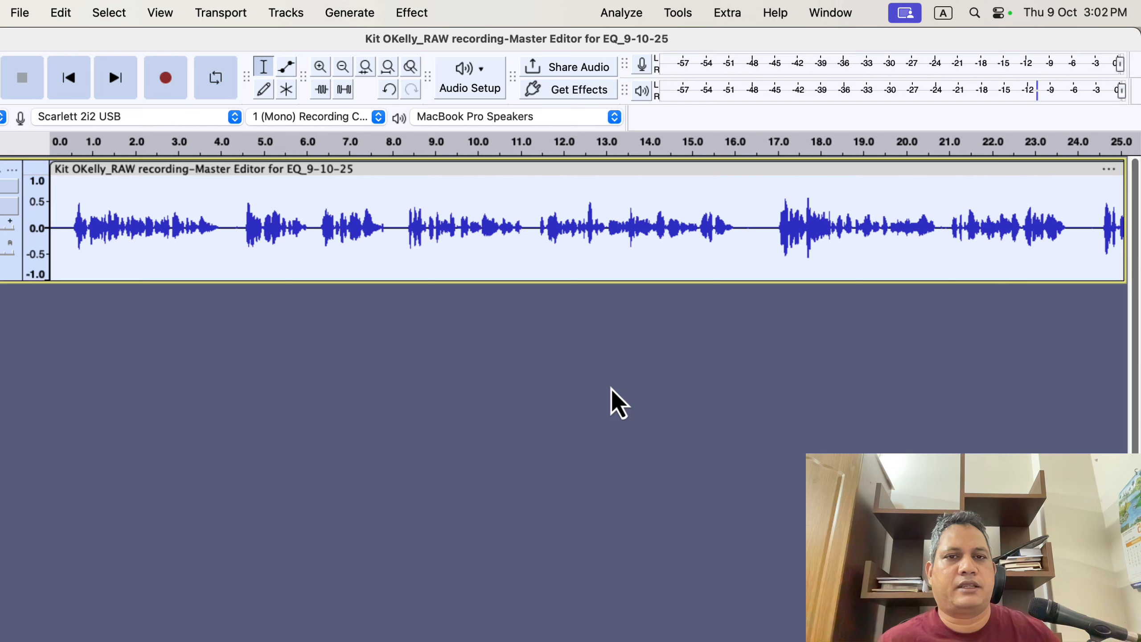
- Run ACX Check on the normalized recording and close its report after reading it
left_click(626, 13)
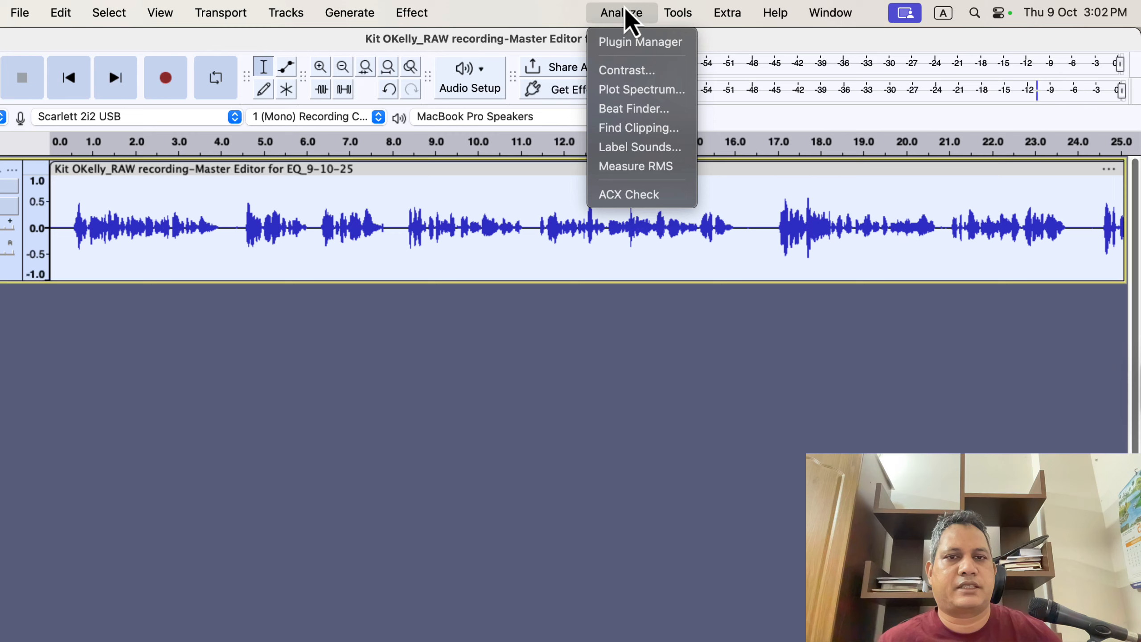
left_click(655, 194)
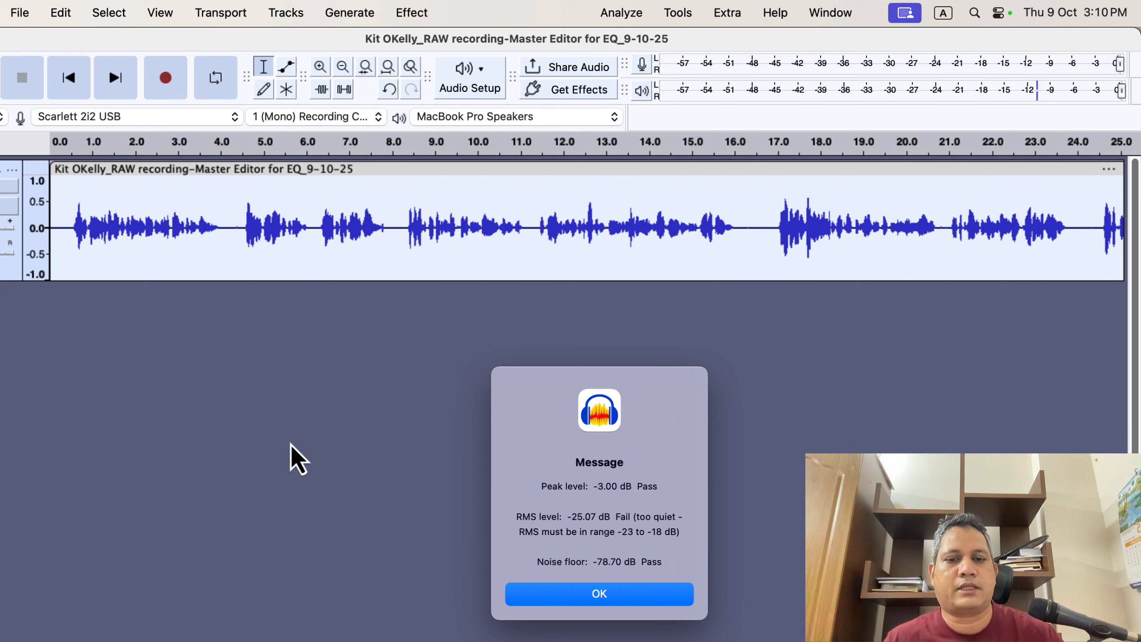
left_click(533, 594)
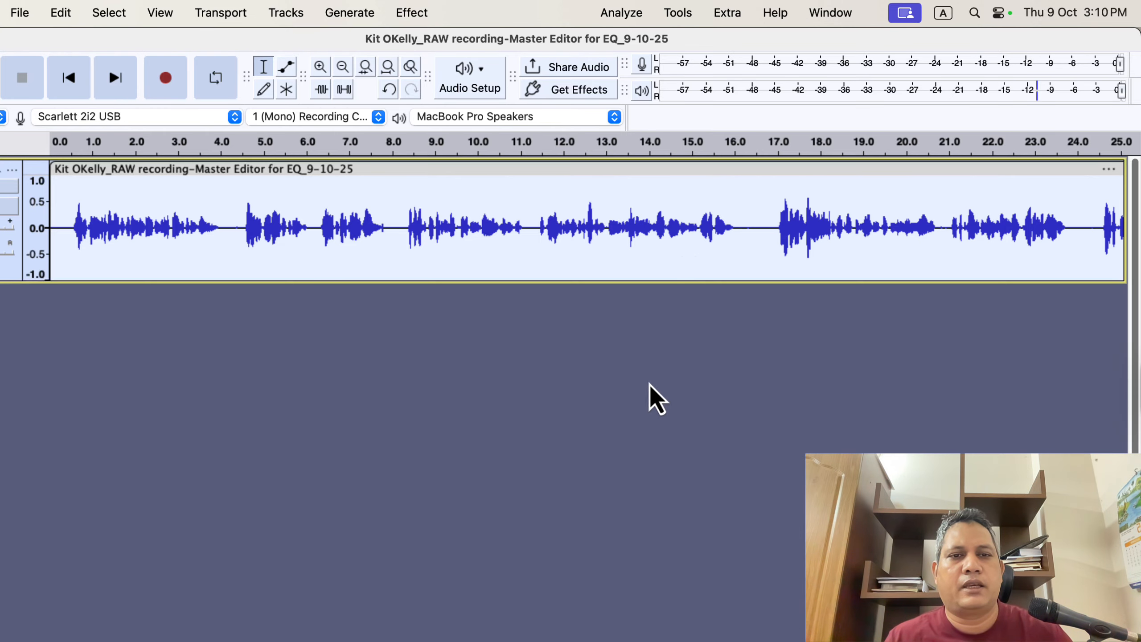
- Capture a Noise Reduction noise profile from the silent gap between about 16.1 and 16.8 seconds
left_click_drag(738, 228, 768, 231)
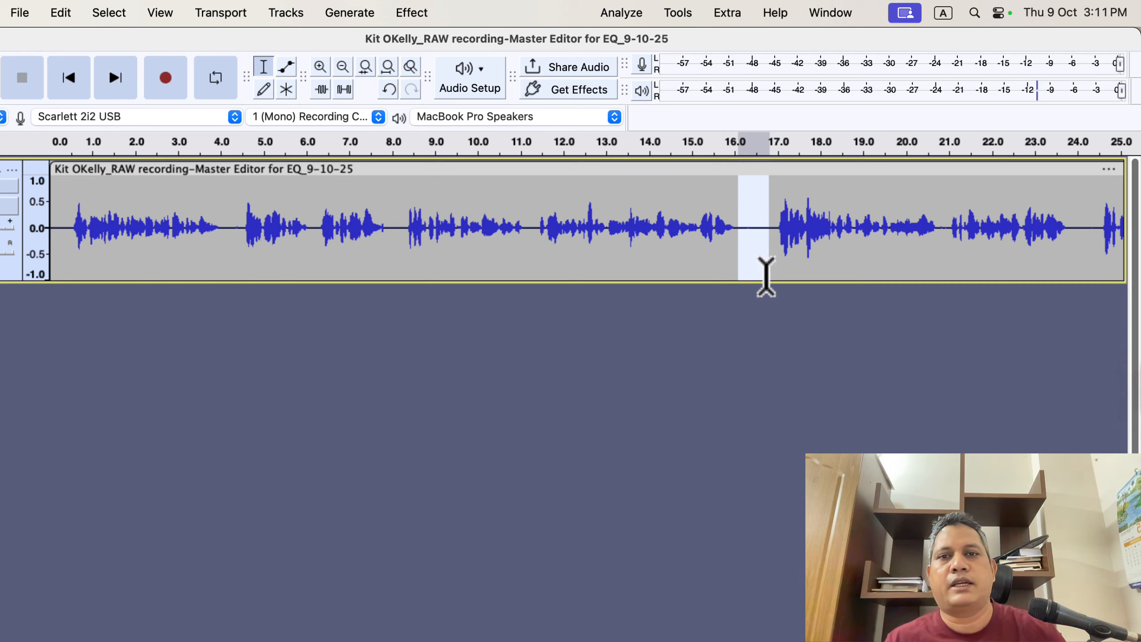
left_click(411, 13)
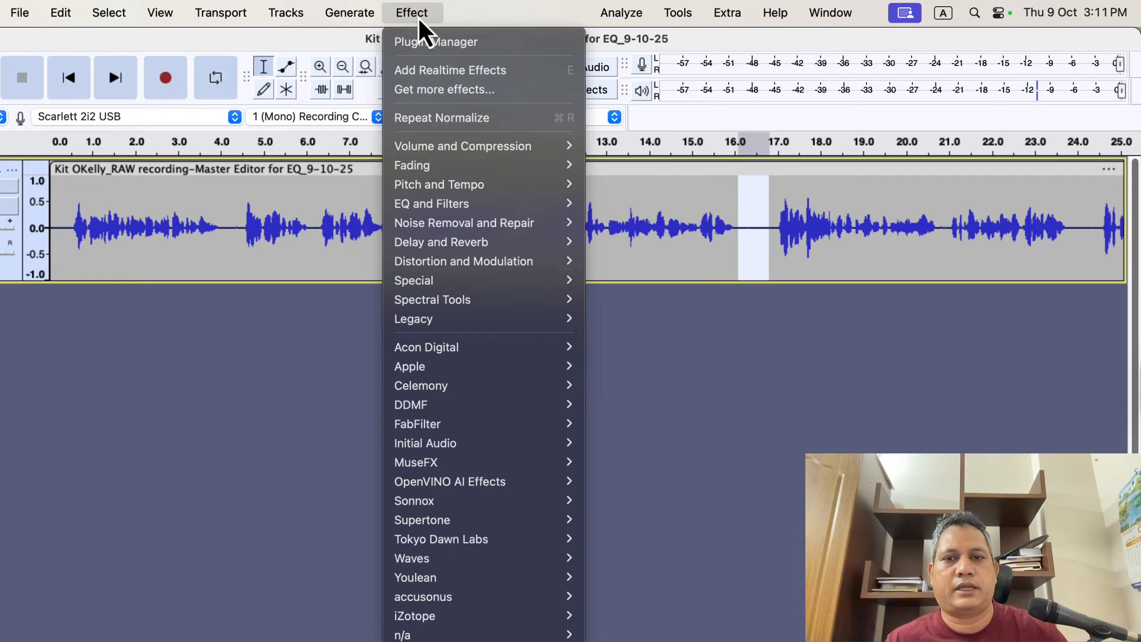
mouse_move(432, 221)
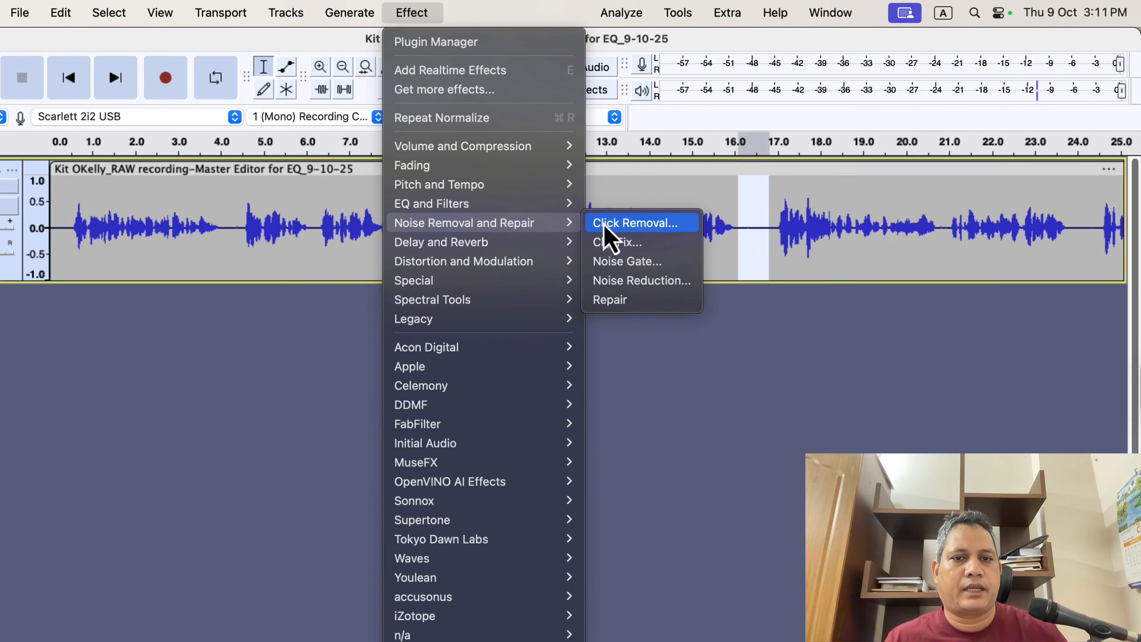
left_click(676, 282)
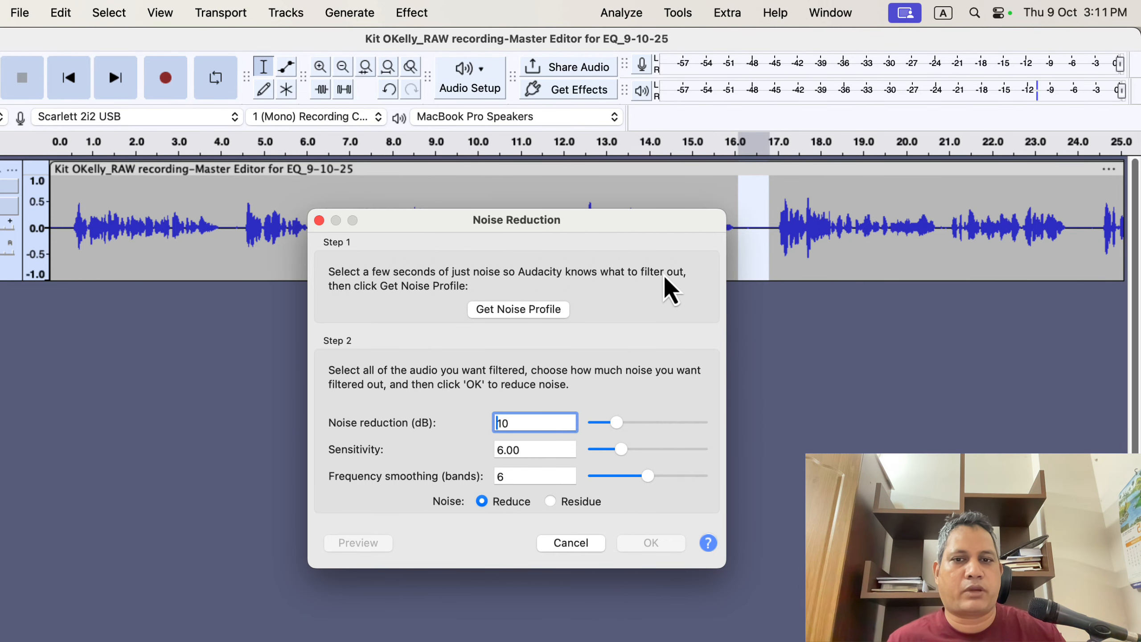
left_click(524, 314)
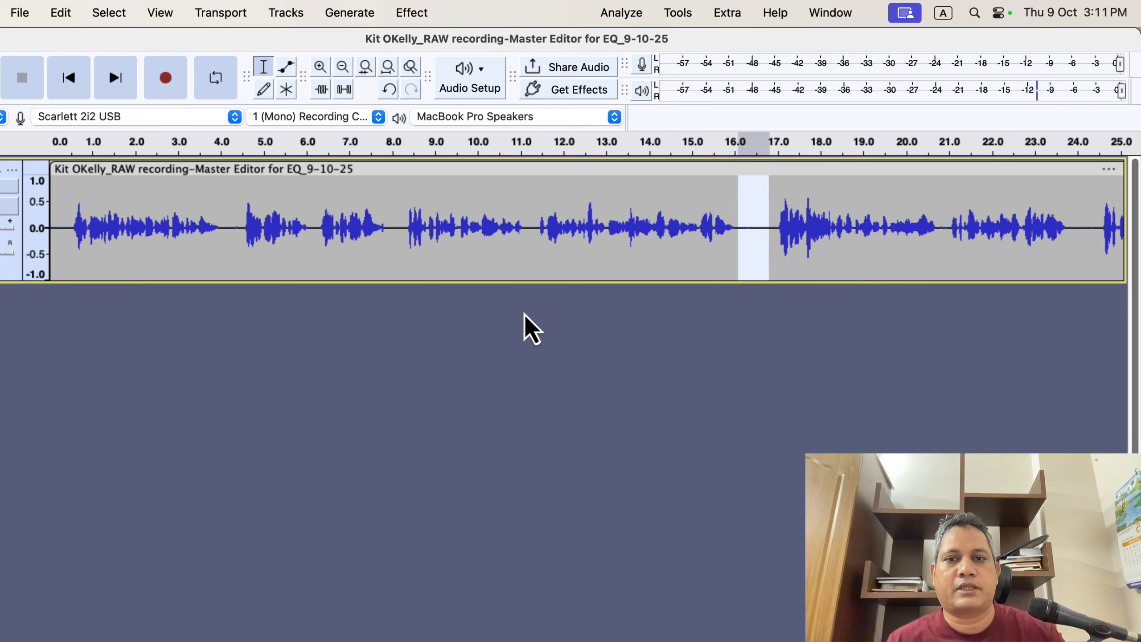
- Open Noise Reduction for the entire recording and set the noise reduction amount to 12 dB
double_click(499, 227)
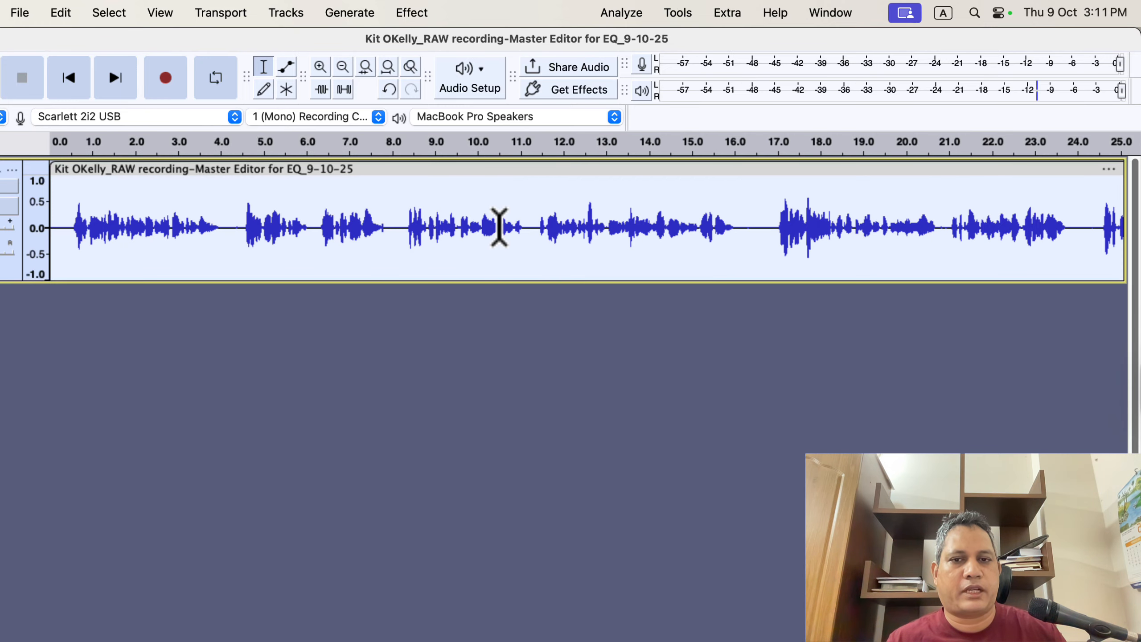
left_click(414, 12)
mouse_move(456, 227)
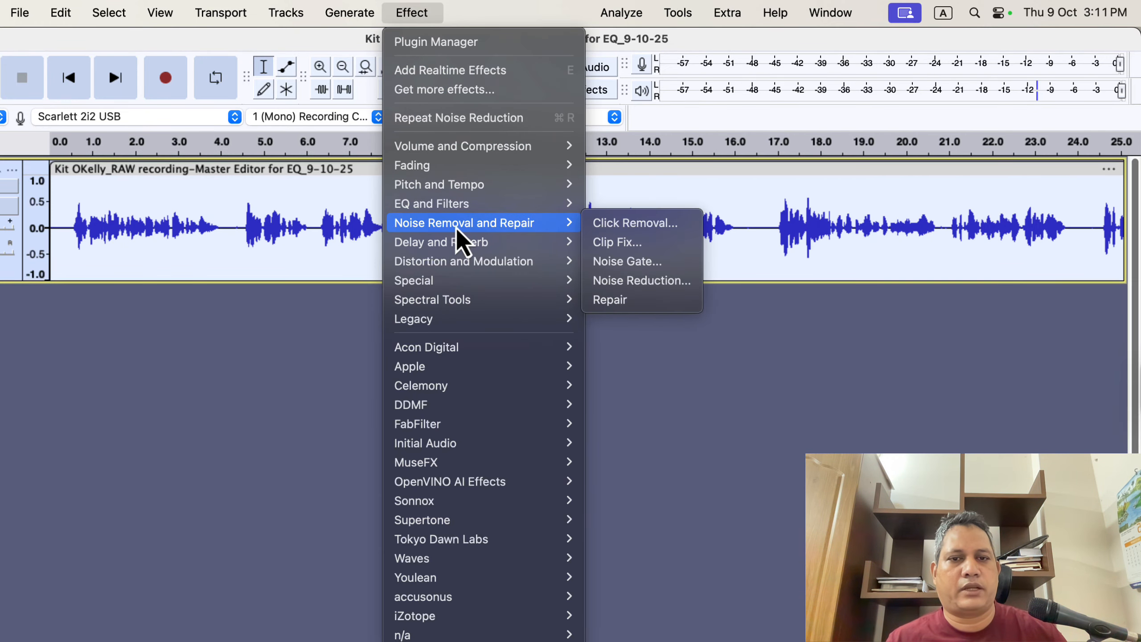
left_click(685, 285)
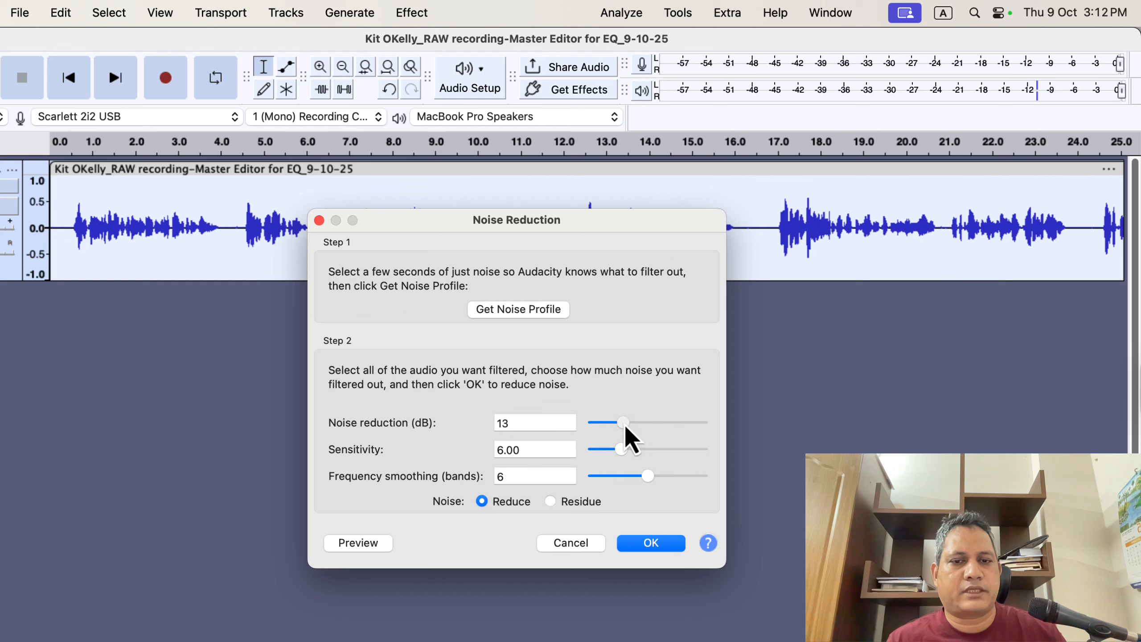
left_click_drag(627, 425, 716, 425)
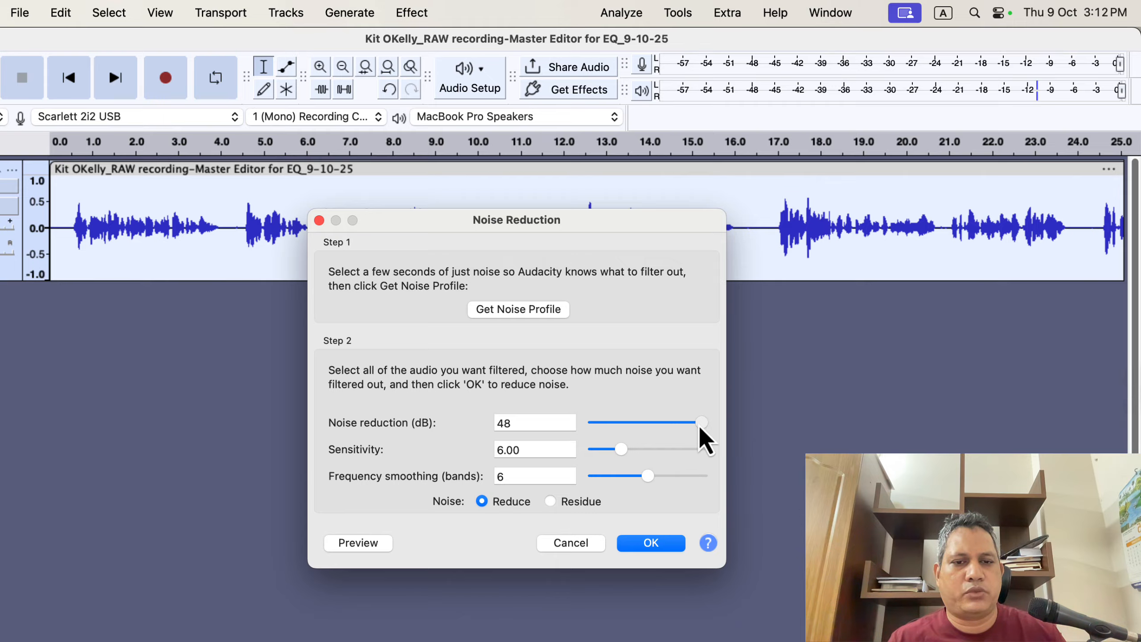
left_click_drag(699, 425, 621, 425)
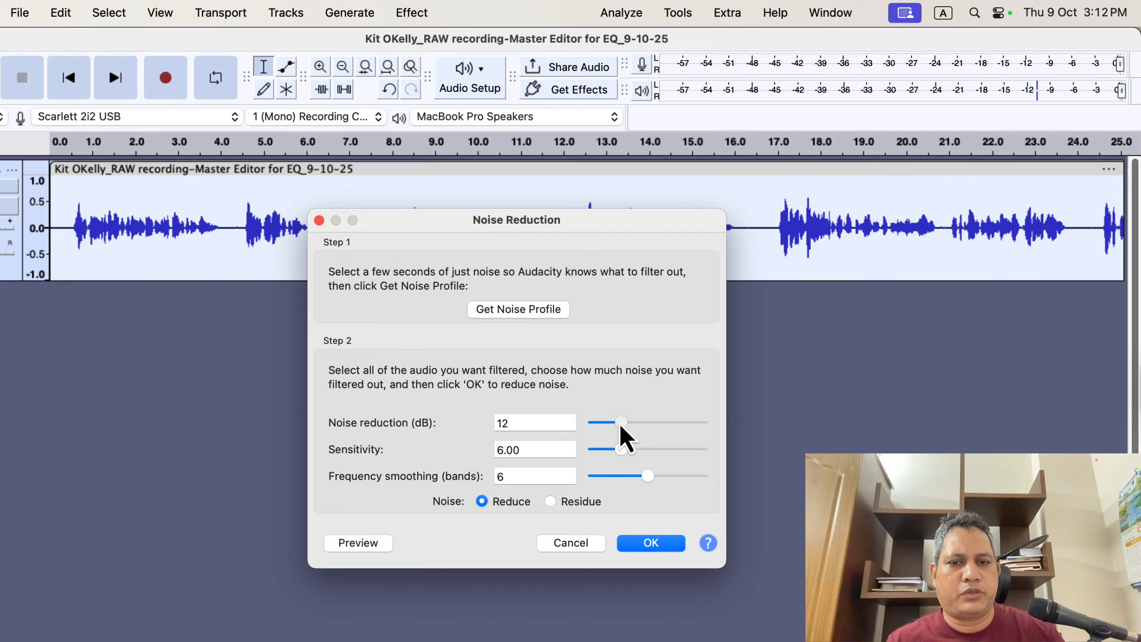
left_click(558, 421)
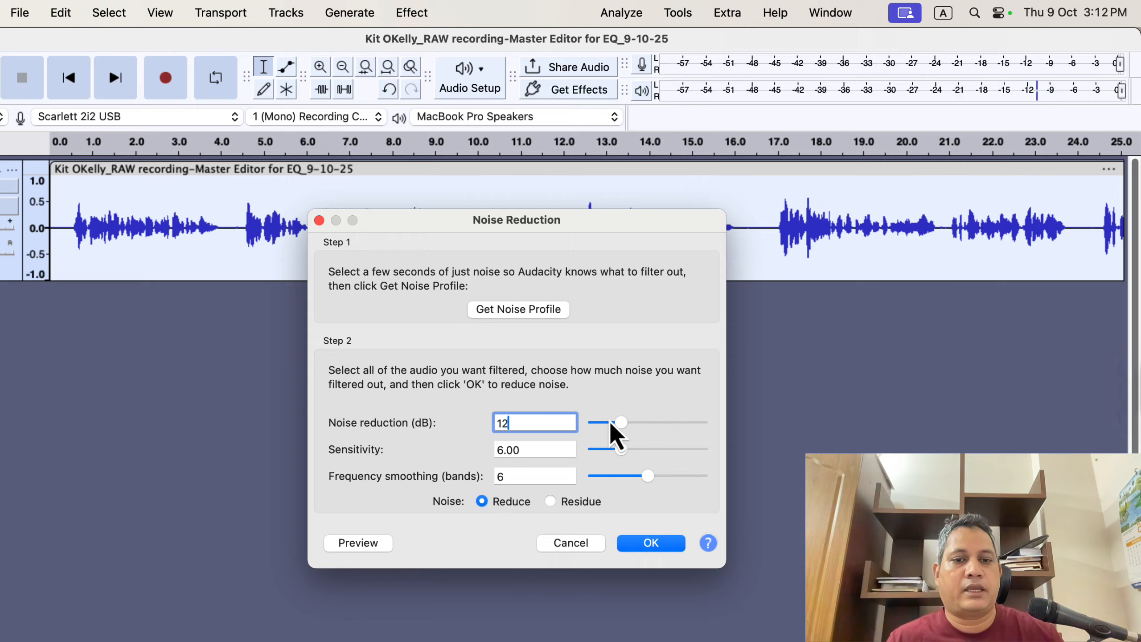
- Try noise reduction amounts of 48 dB and 6 dB, and return the setting to 12 dB
left_click_drag(625, 427, 636, 427)
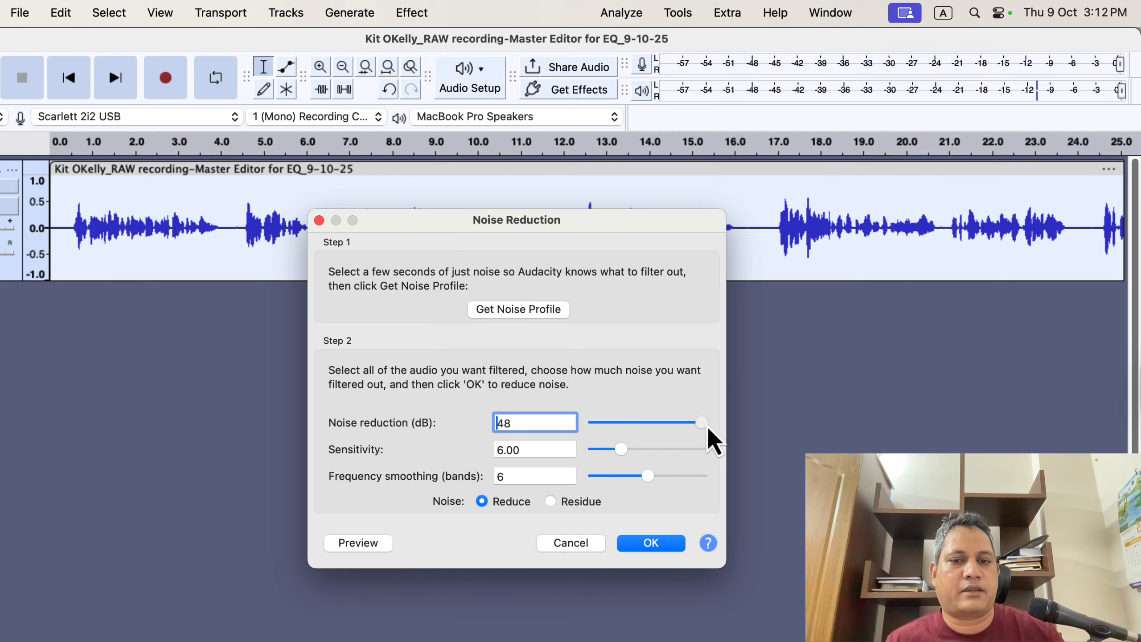
left_click_drag(707, 426, 622, 424)
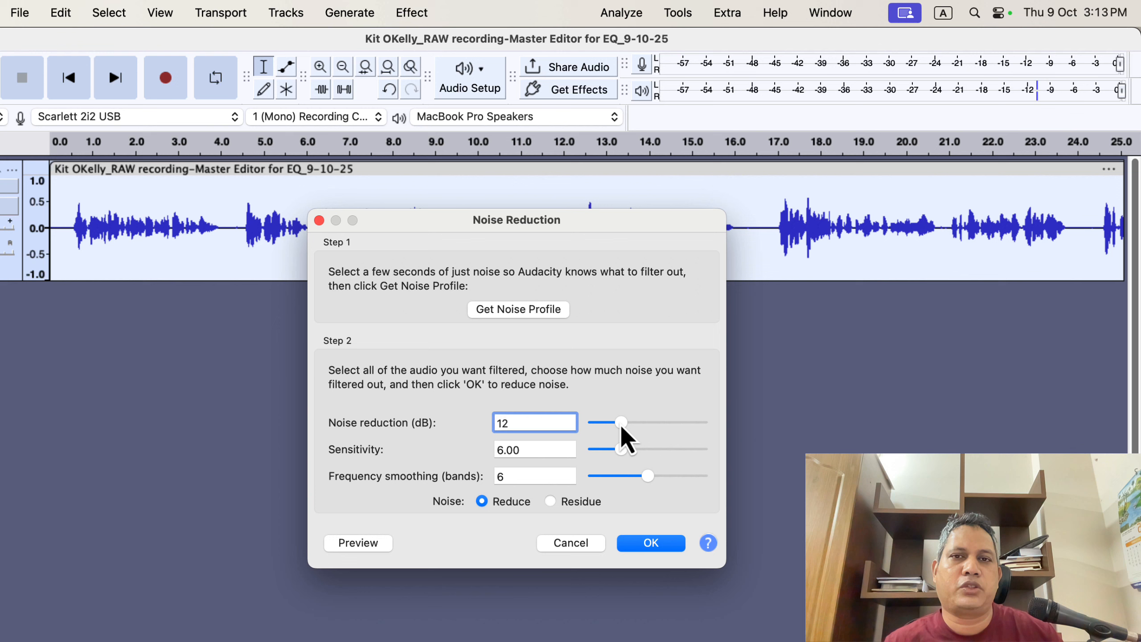
left_click_drag(623, 426, 609, 427)
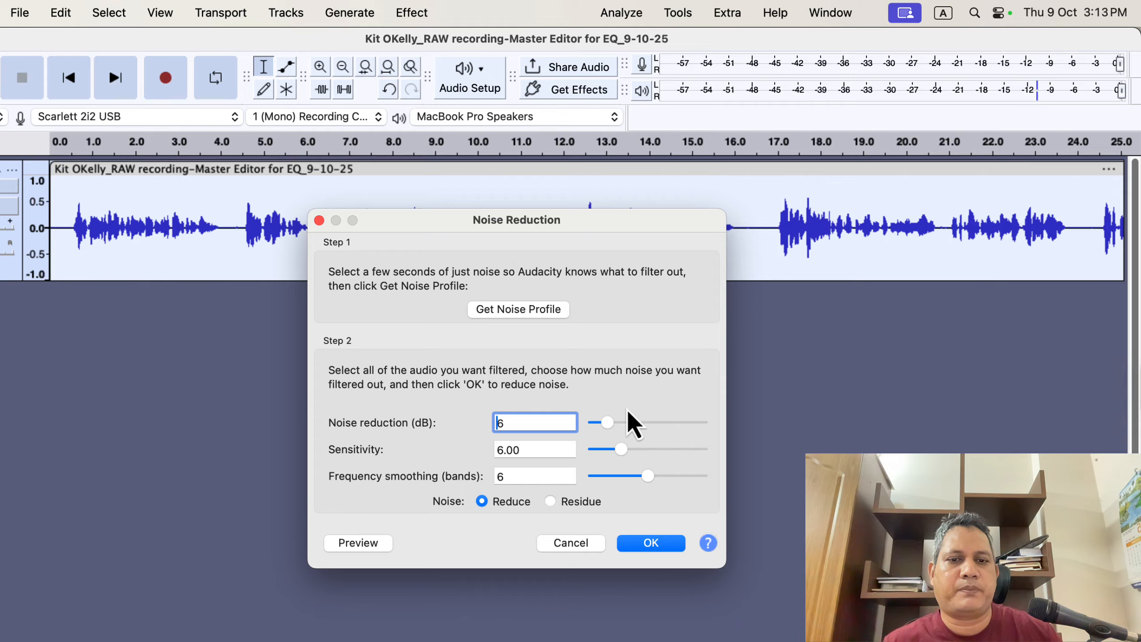
left_click_drag(615, 422, 624, 428)
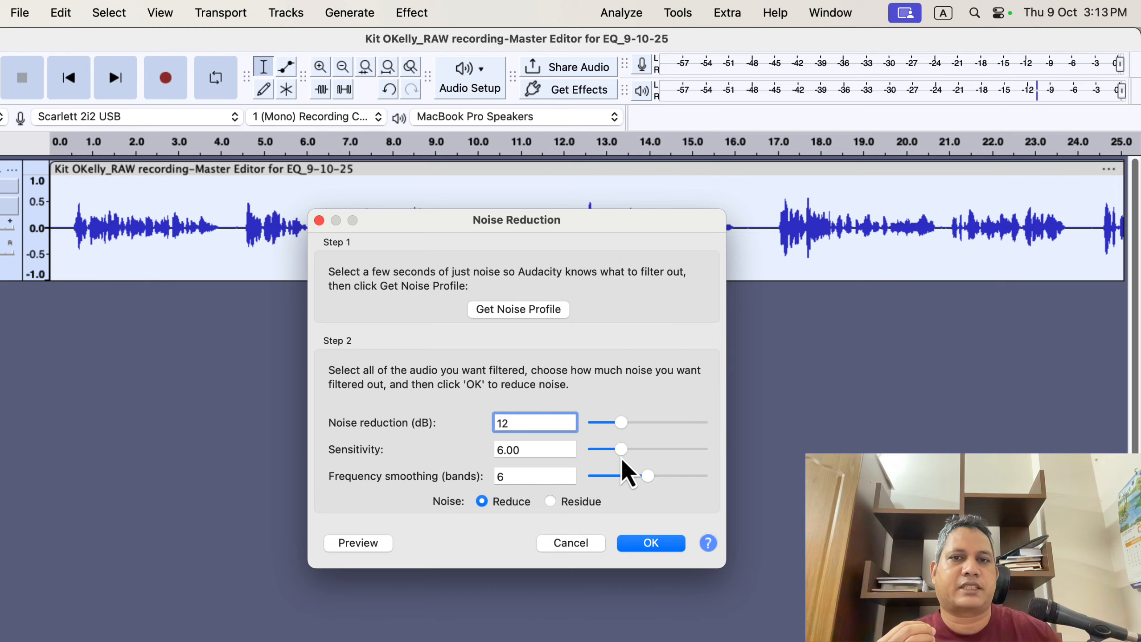
- Try the noise reduction sensitivity at its maximum of 24 and set it to 6
left_click_drag(626, 462, 710, 457)
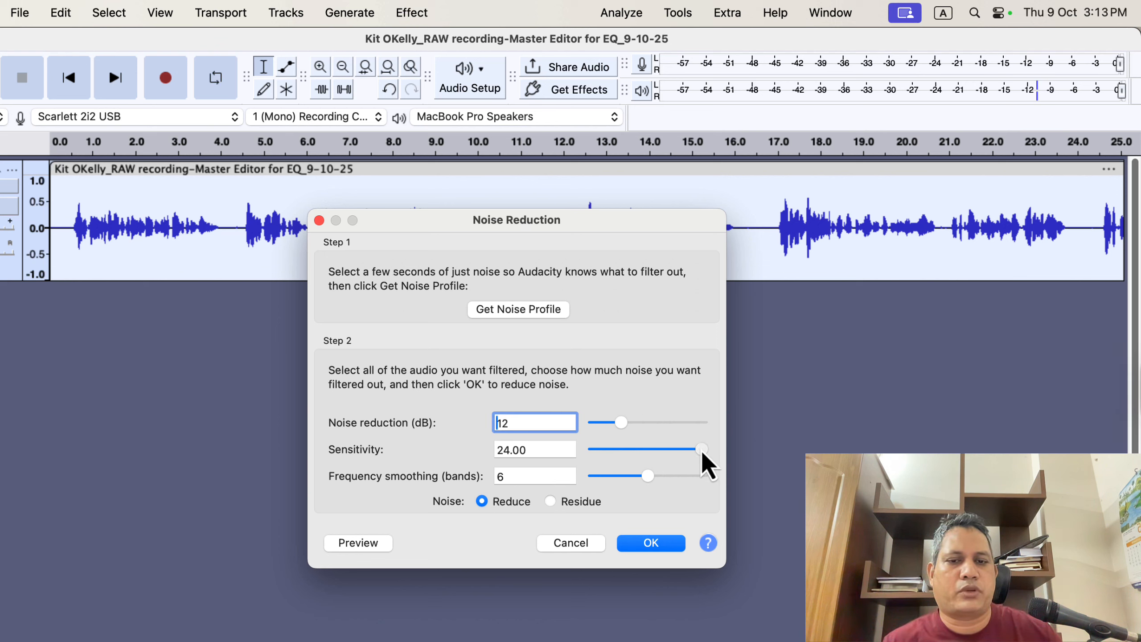
left_click_drag(701, 449, 621, 452)
double_click(556, 451)
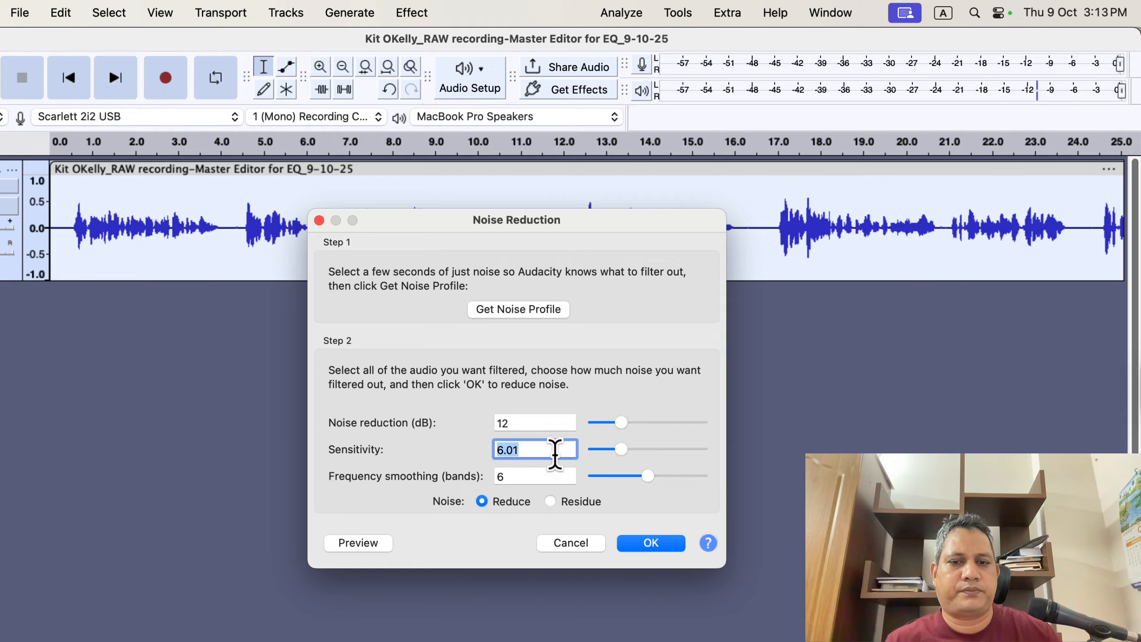
type("6")
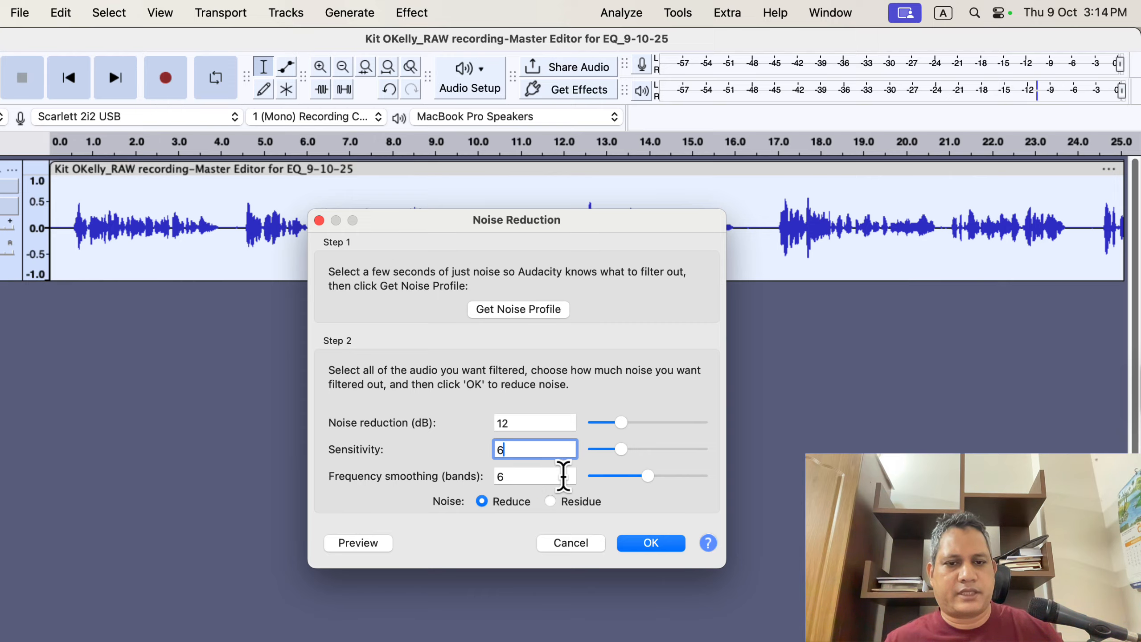
- Set frequency smoothing to 6 bands and apply Noise Reduction in Reduce mode at 12 dB to the recording
mouse_move(648, 478)
left_mouse_down()
mouse_move(622, 479)
mouse_move(643, 479)
left_mouse_up()
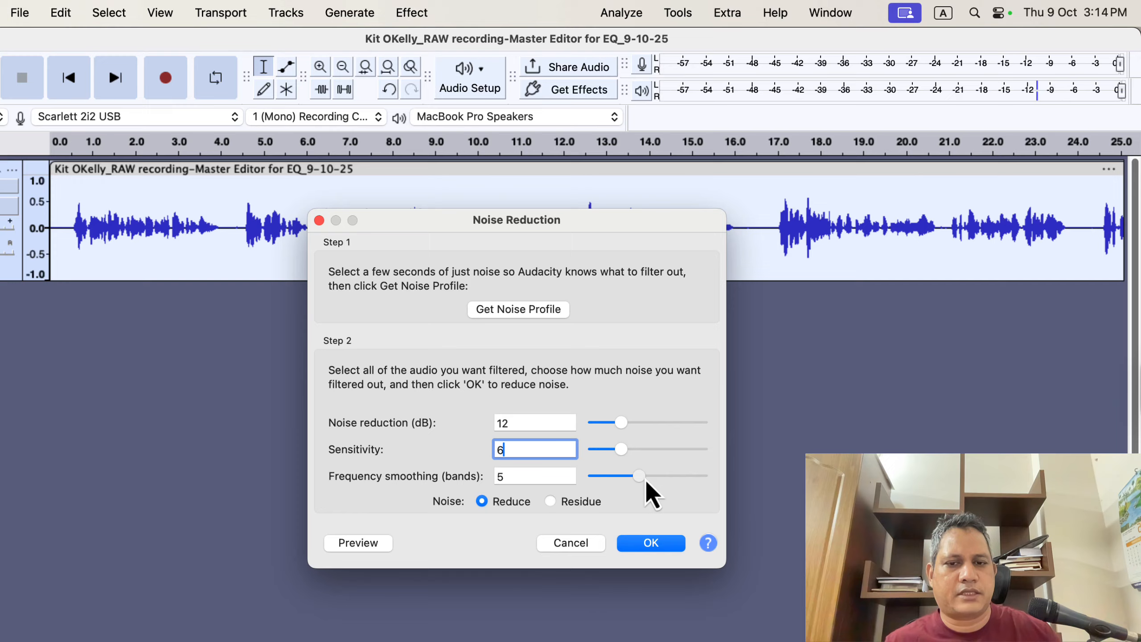
left_click(651, 477)
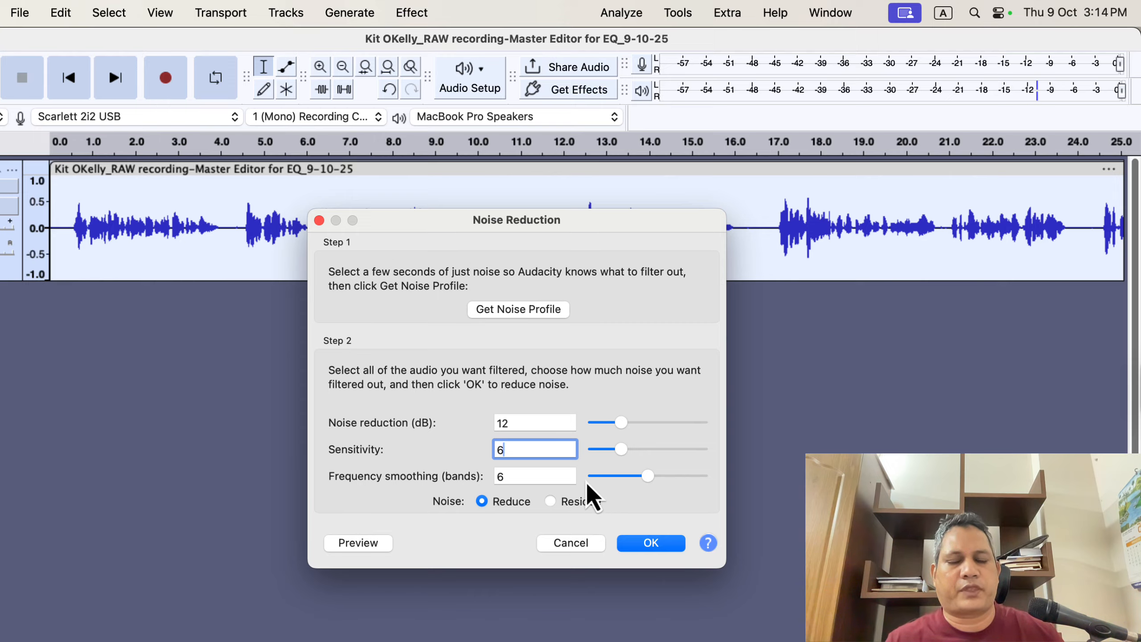
left_click(558, 476)
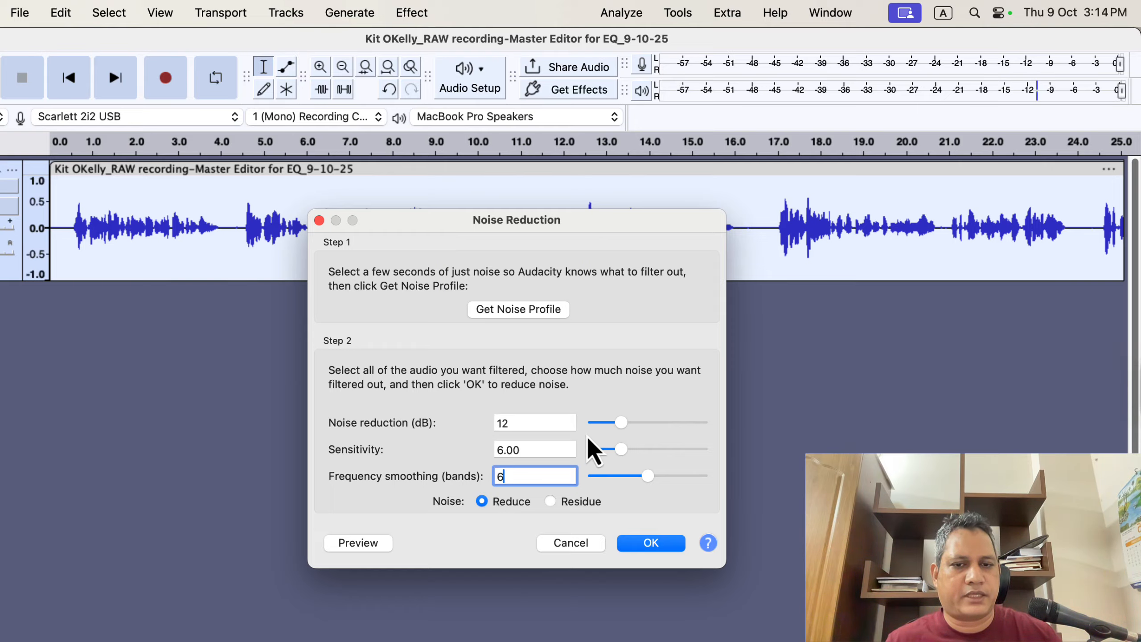
mouse_move(613, 424)
left_mouse_down()
mouse_move(603, 427)
mouse_move(618, 427)
left_mouse_up()
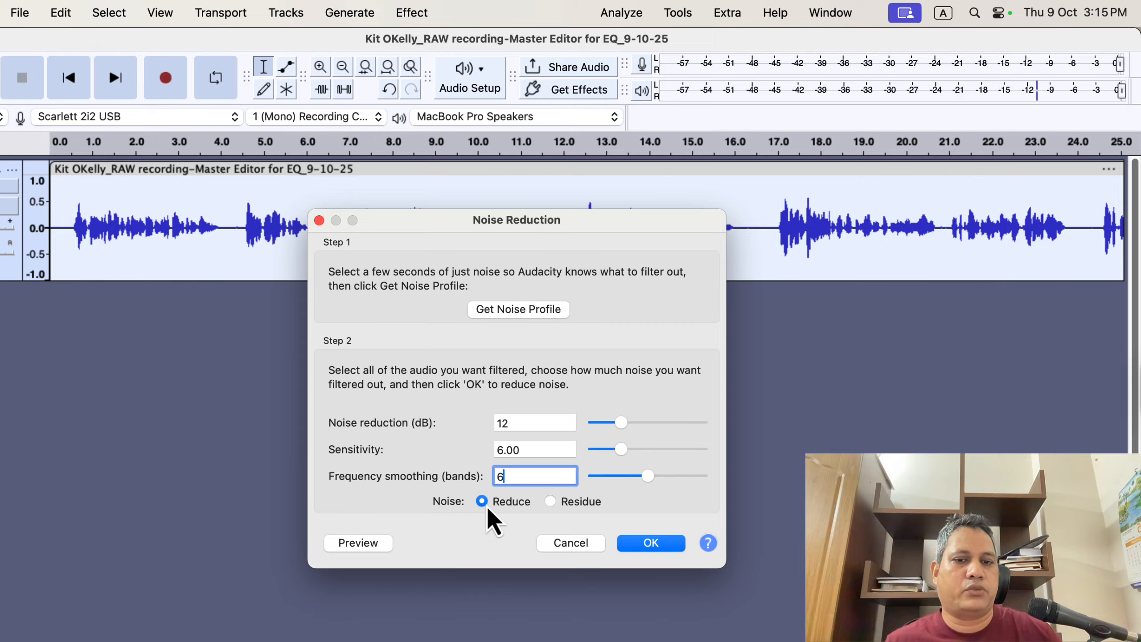
left_click(649, 544)
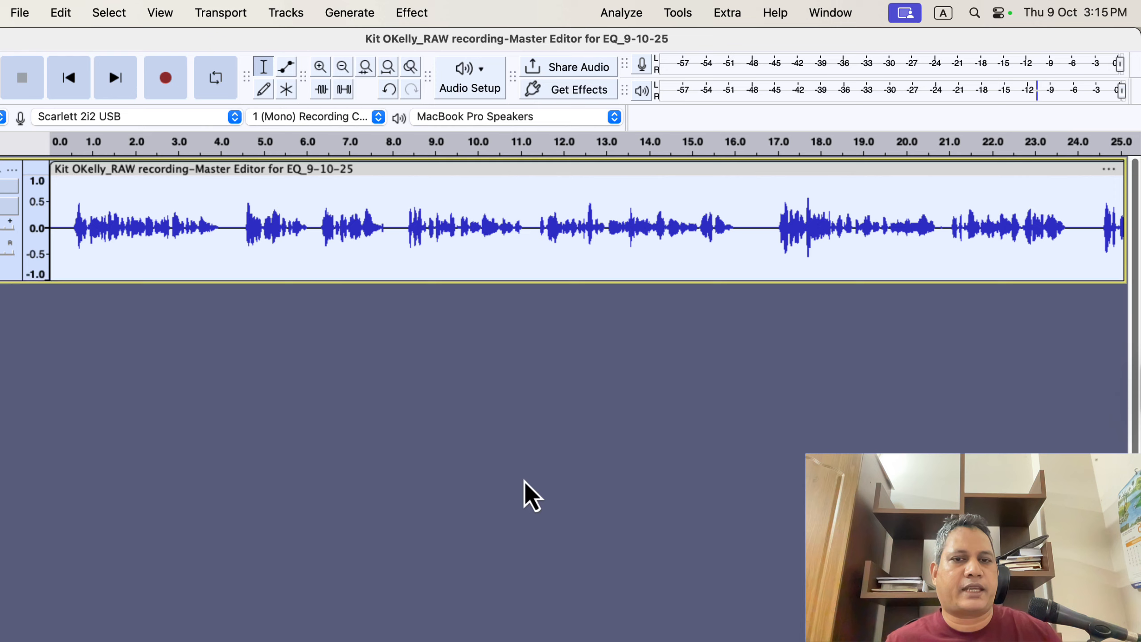
- Run ACX Check on the noise-reduced recording, read its peak, RMS and noise floor results, and close the report
left_click(631, 12)
left_click(672, 195)
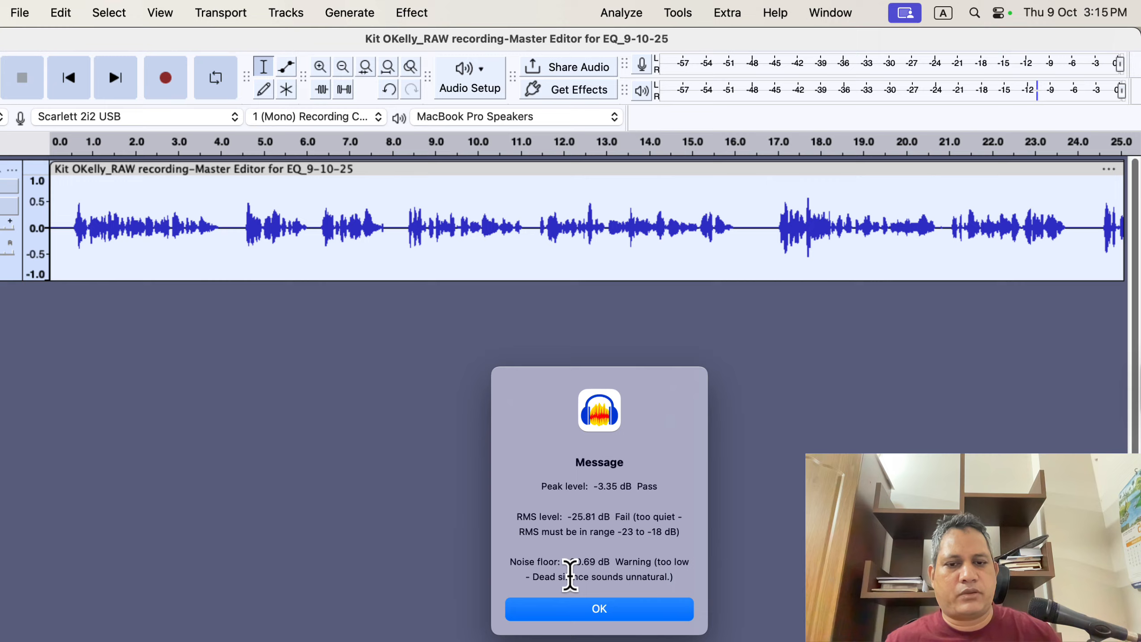
left_click_drag(599, 561, 564, 560)
left_click(538, 546)
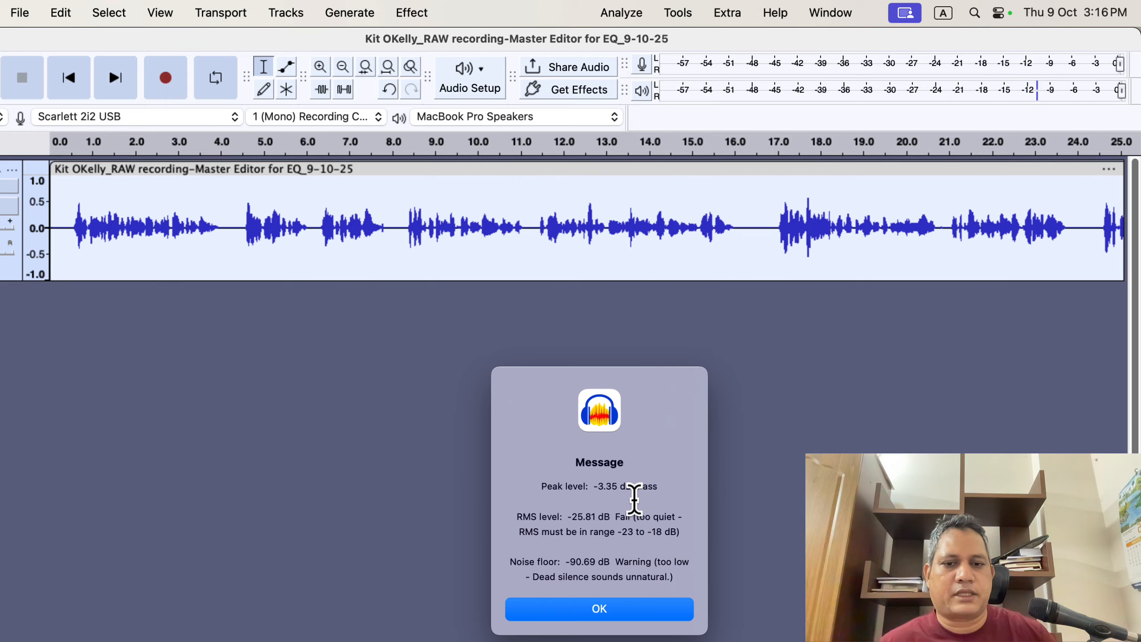
left_click(608, 612)
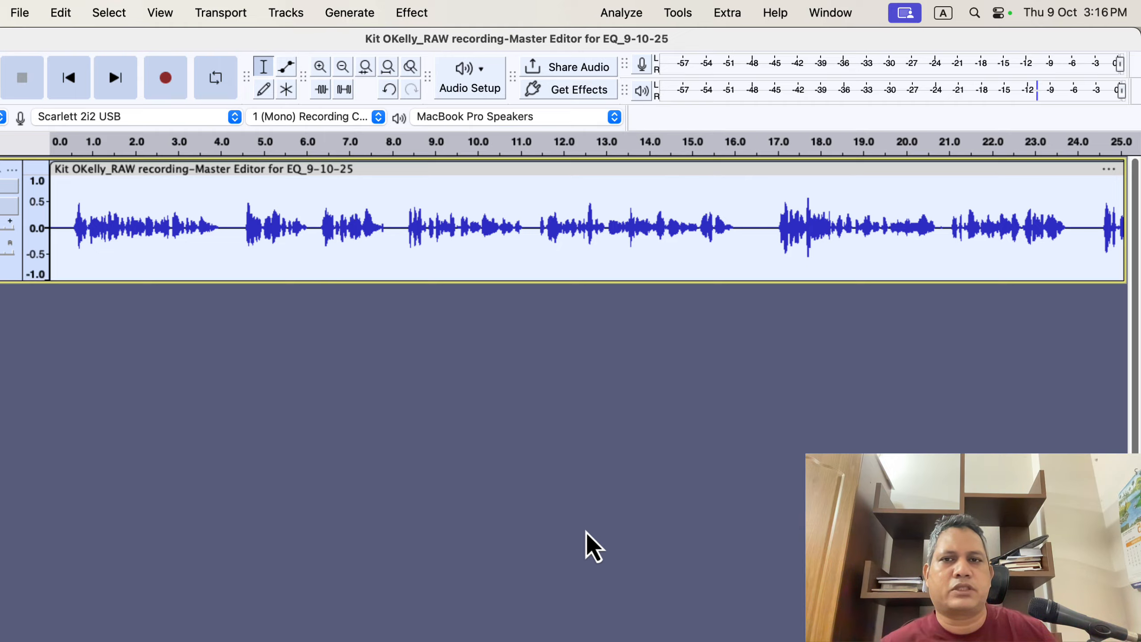
- Open Filter Curve EQ for the recording and reset its curve to the factory Defaults preset
left_click(405, 12)
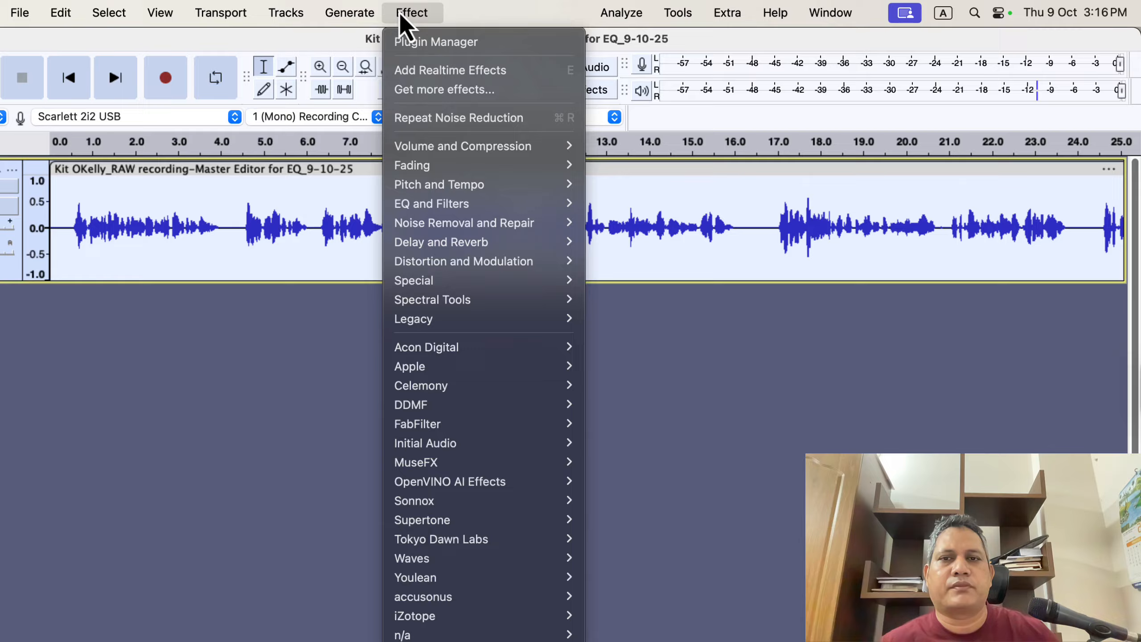
mouse_move(430, 210)
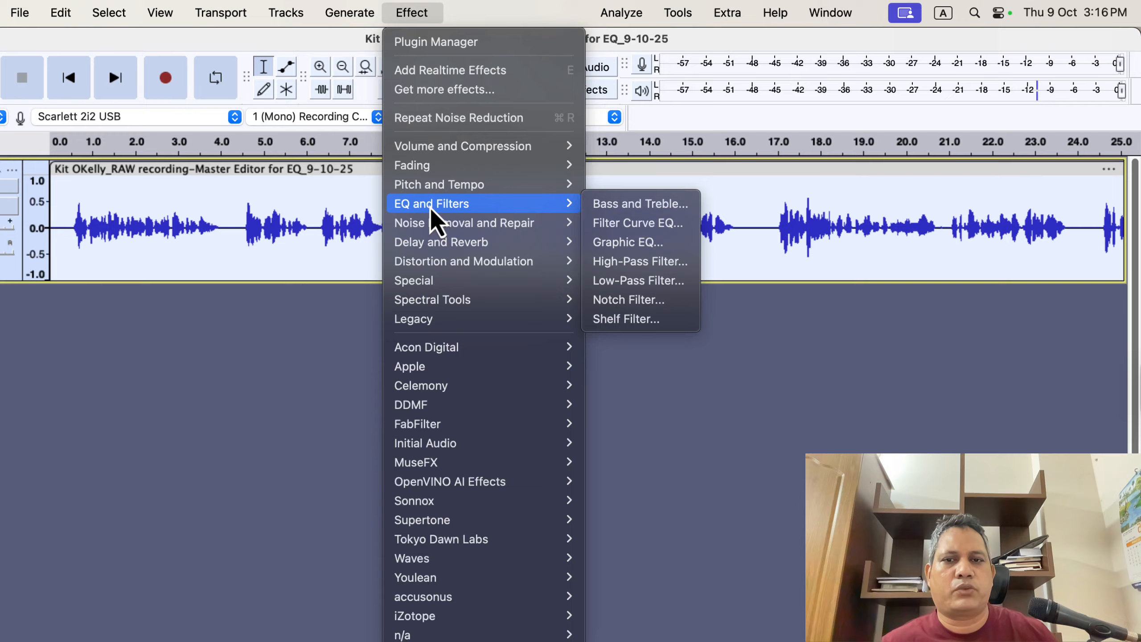
left_click(681, 225)
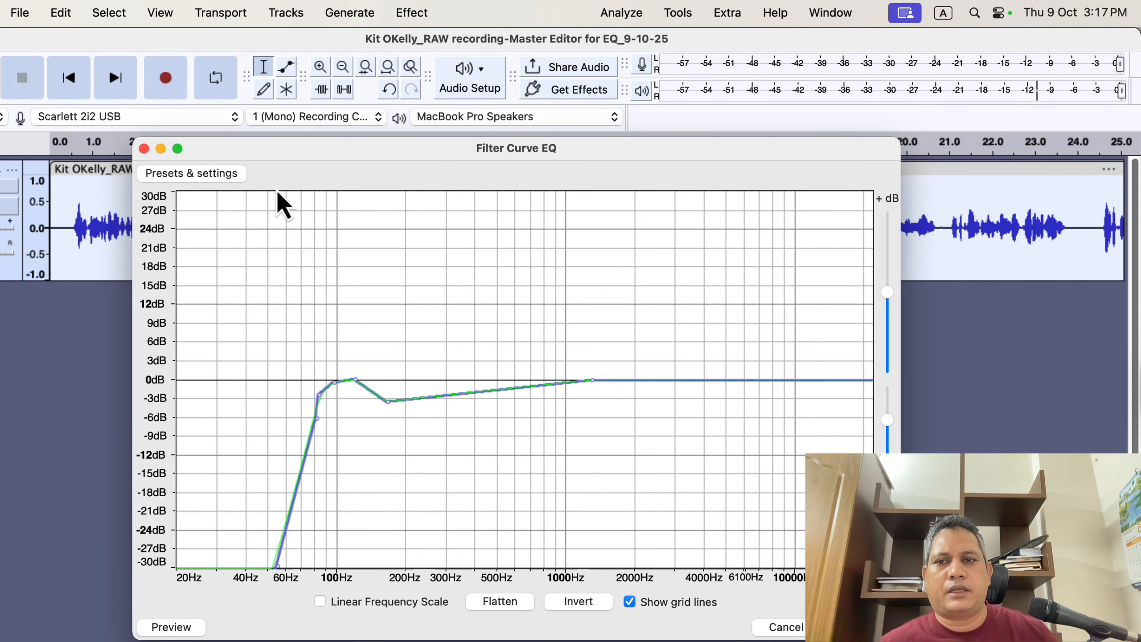
left_click(229, 176)
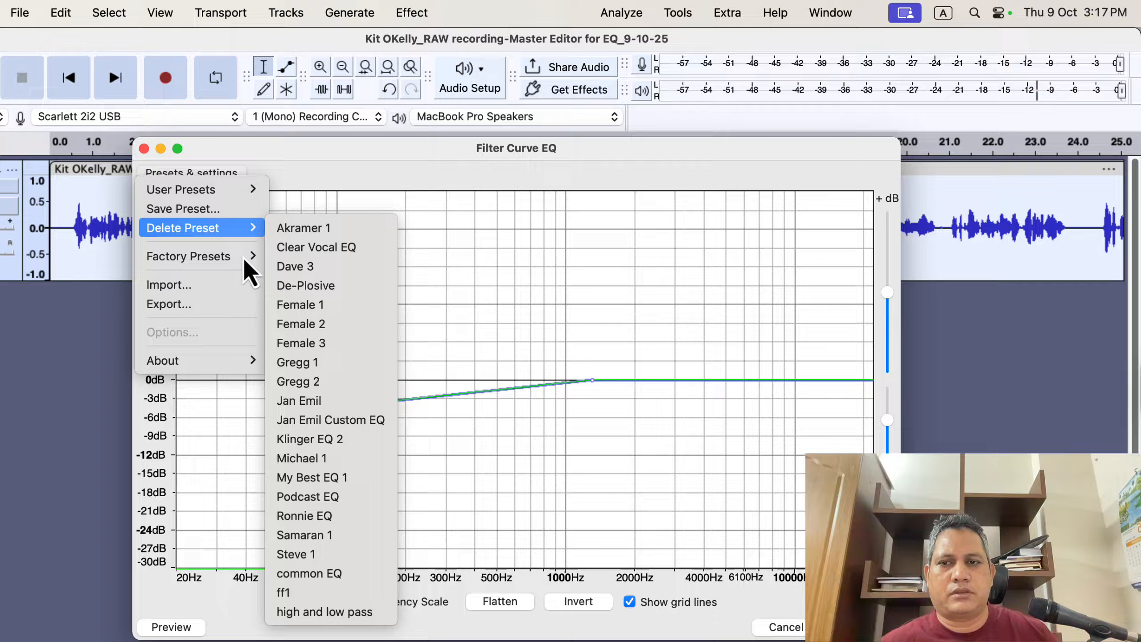
mouse_move(245, 262)
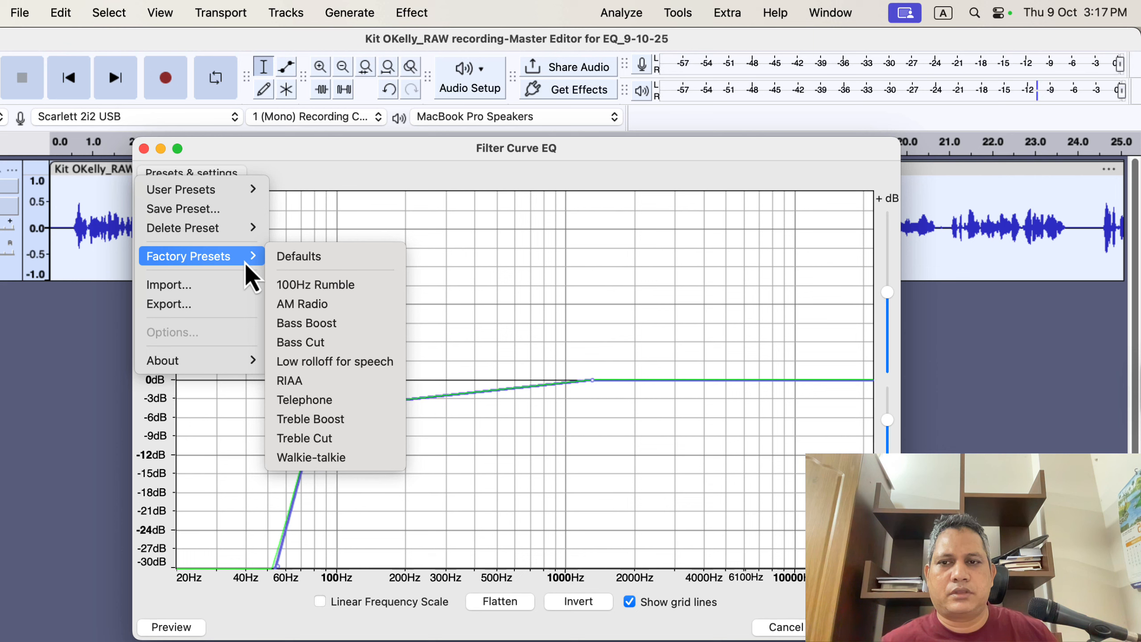
left_click(334, 258)
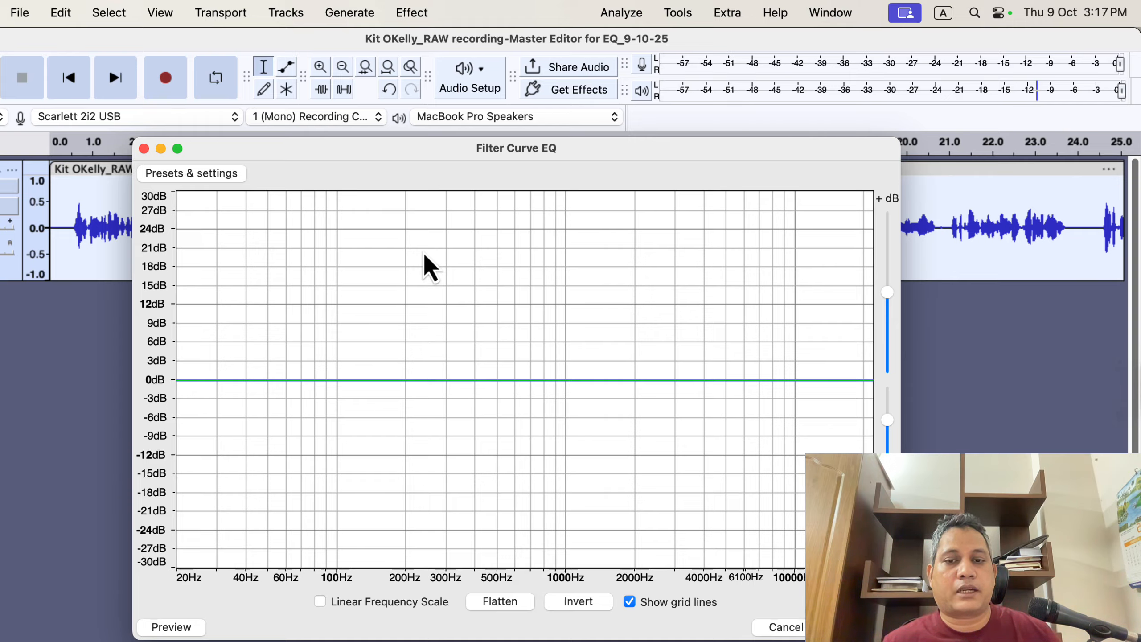
- Try raising the EQ curve to about 4 dB with a point near 300 Hz, and restore the factory Defaults preset
left_click_drag(454, 378, 449, 354)
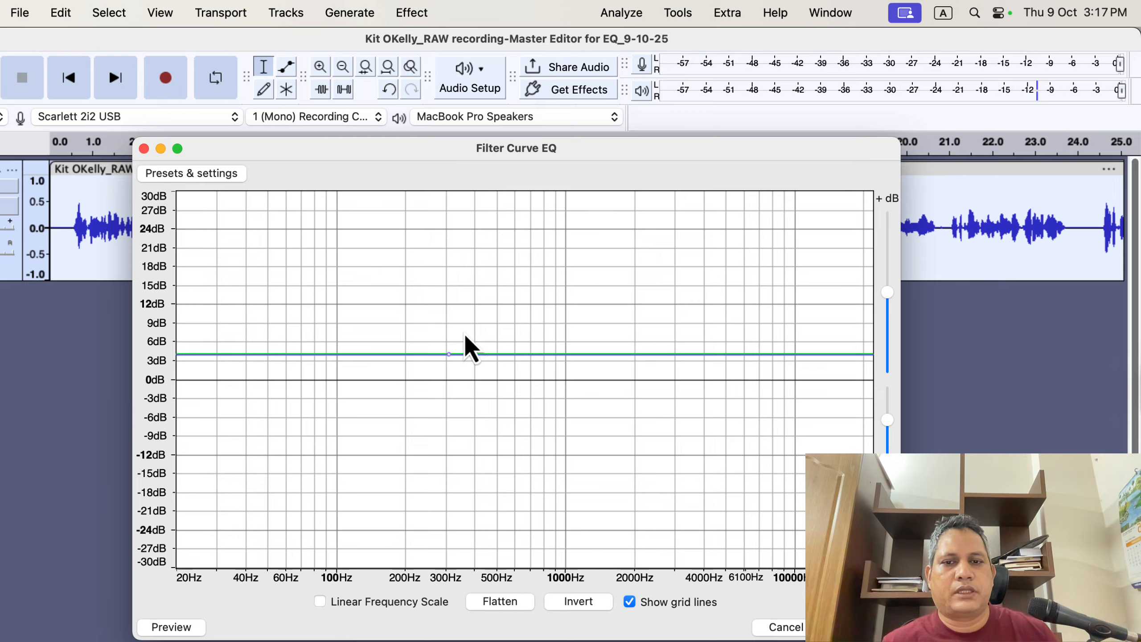
left_click(199, 173)
mouse_move(225, 260)
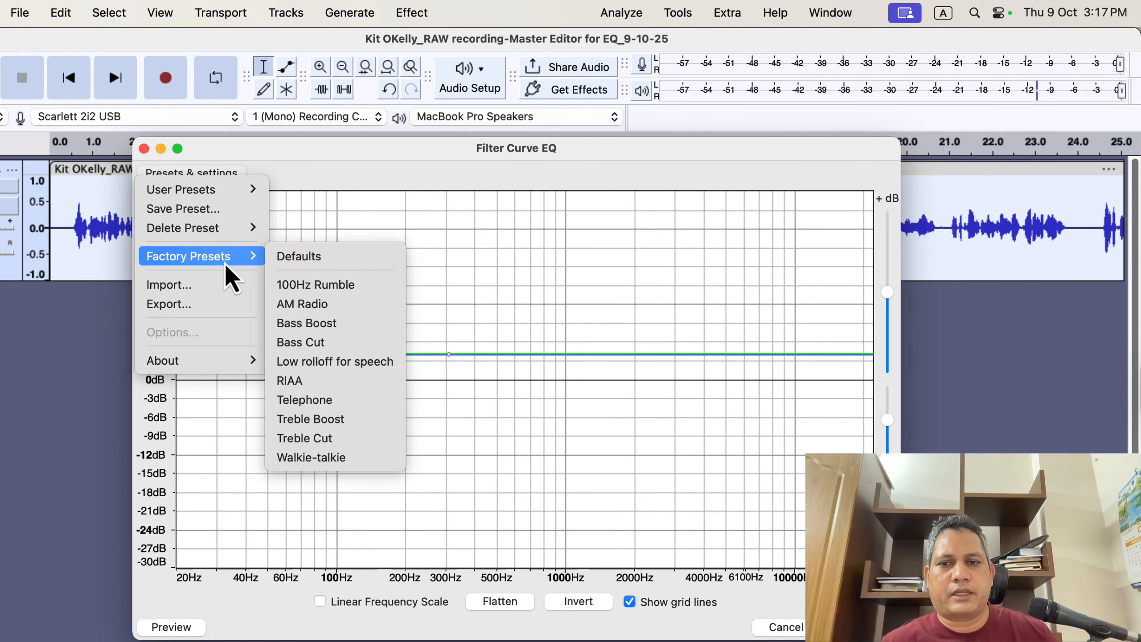
left_click(318, 261)
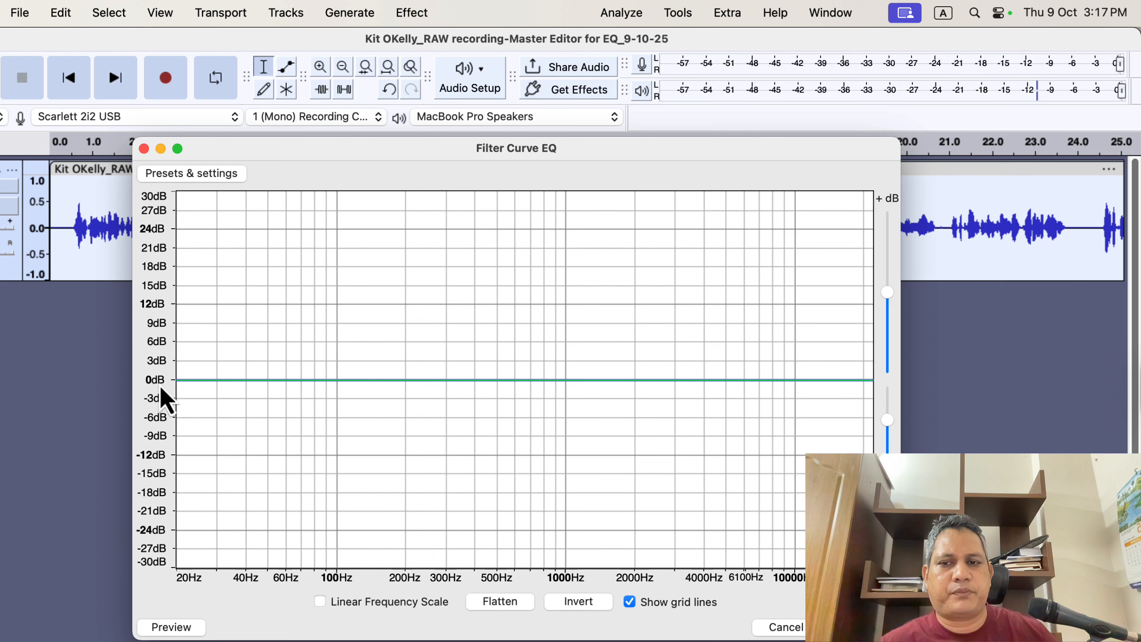
- Try shifting the EQ curve to about 8 dB and -7 dB with a point near 120 Hz, and restore the factory Defaults preset
left_click_drag(347, 380, 352, 331)
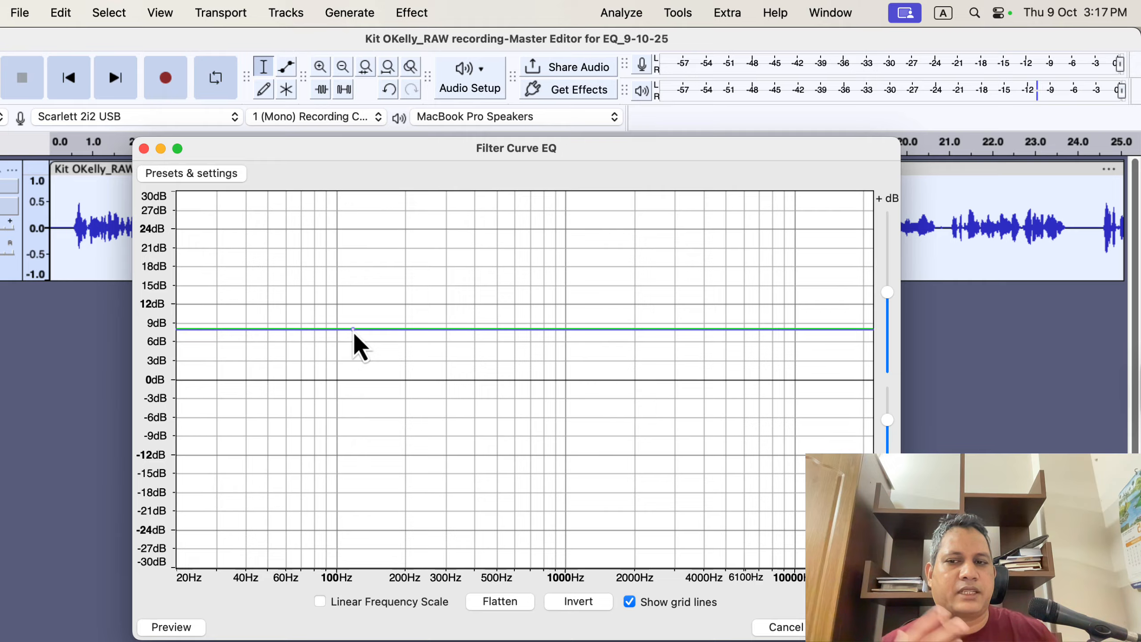
left_click_drag(354, 335, 349, 423)
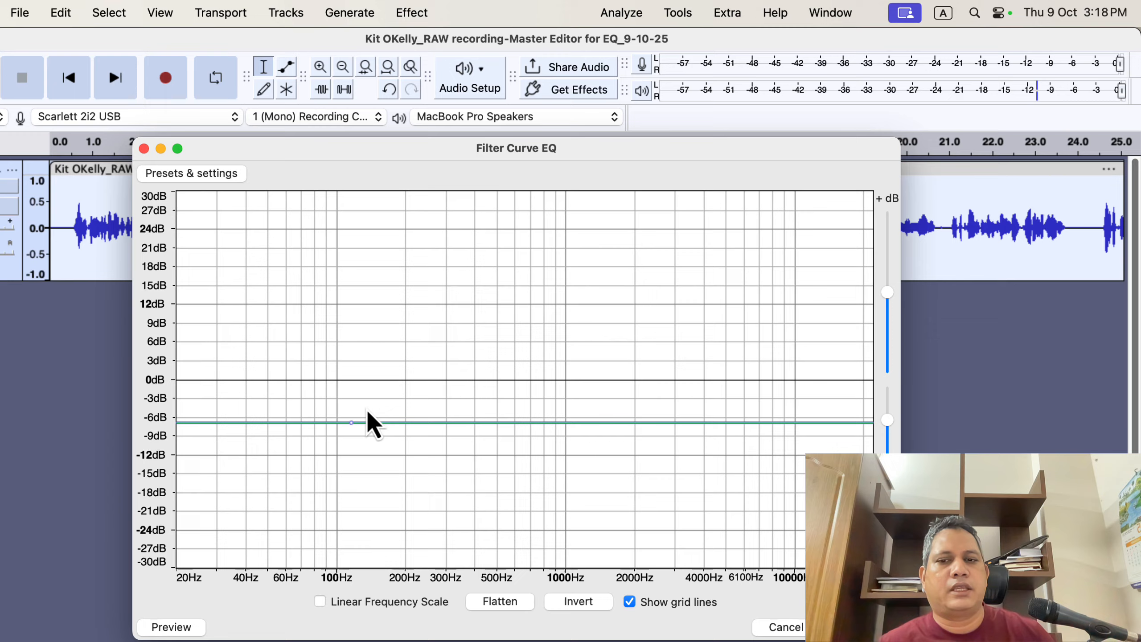
left_click_drag(351, 423, 359, 332)
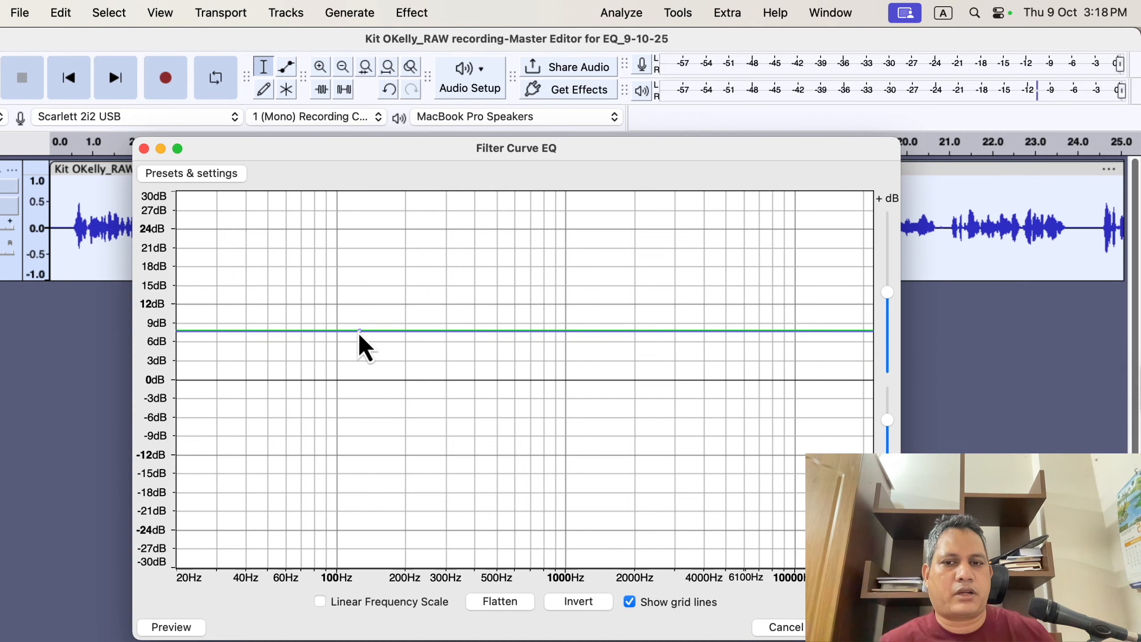
left_click(210, 173)
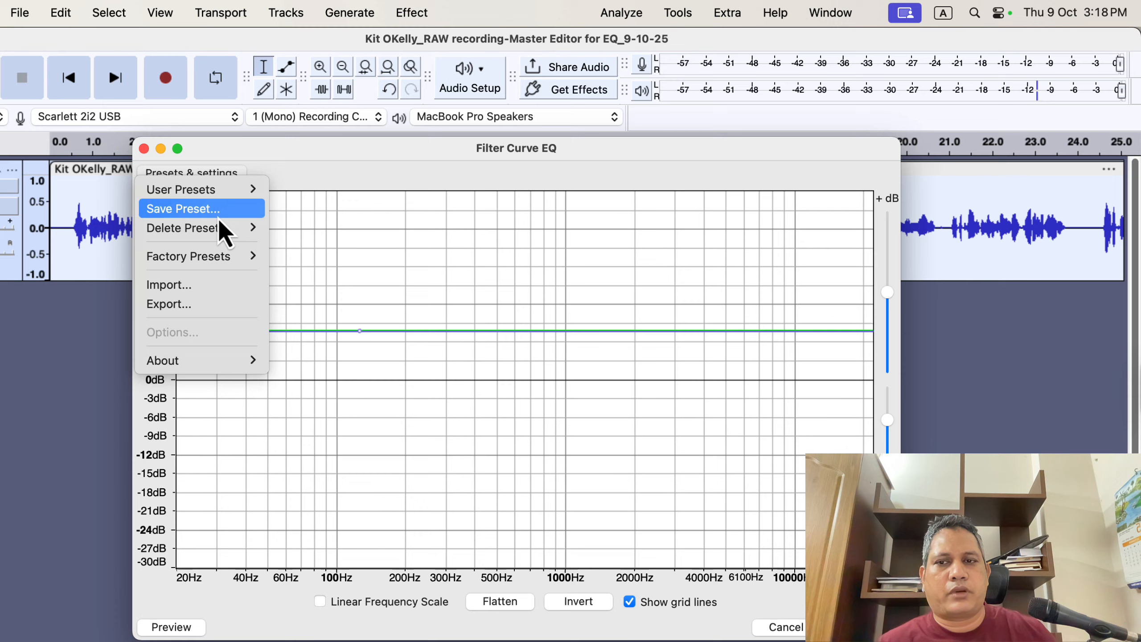
mouse_move(219, 229)
mouse_move(221, 261)
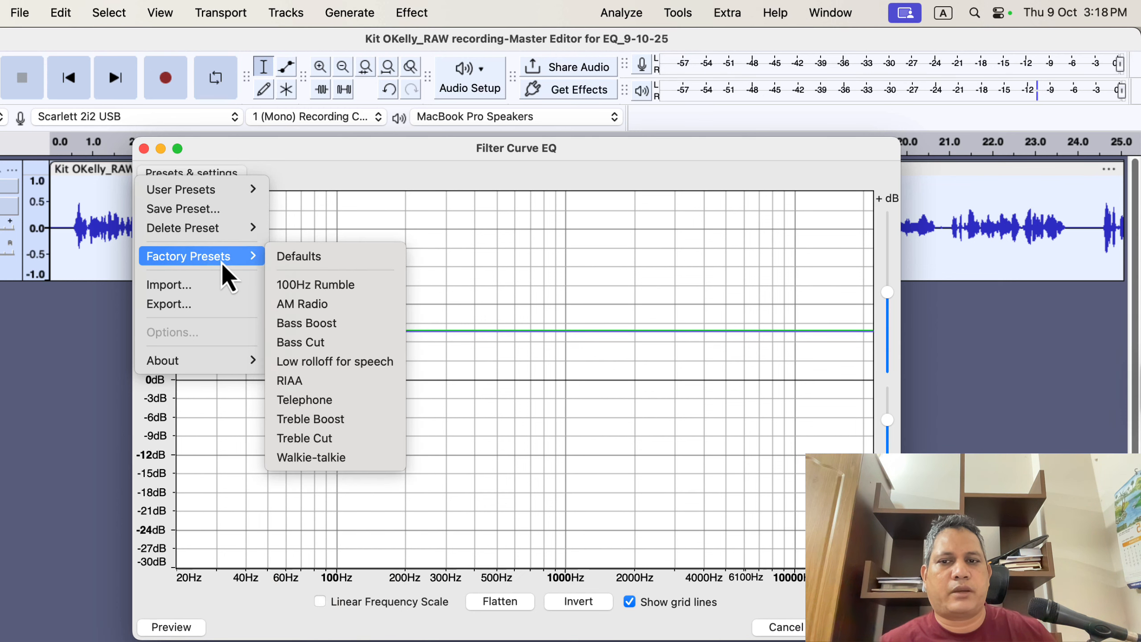
left_click(310, 257)
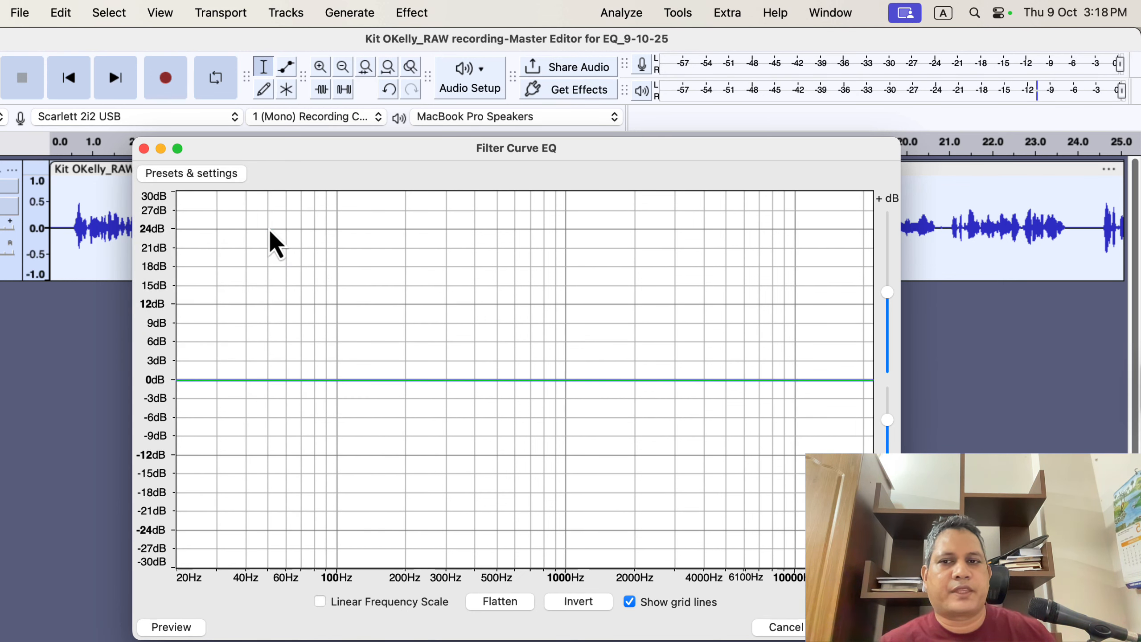
- Load the Low rolloff for speech factory preset, steepen its rolloff to begin at about 80 Hz, and apply the EQ to the recording
left_click(197, 175)
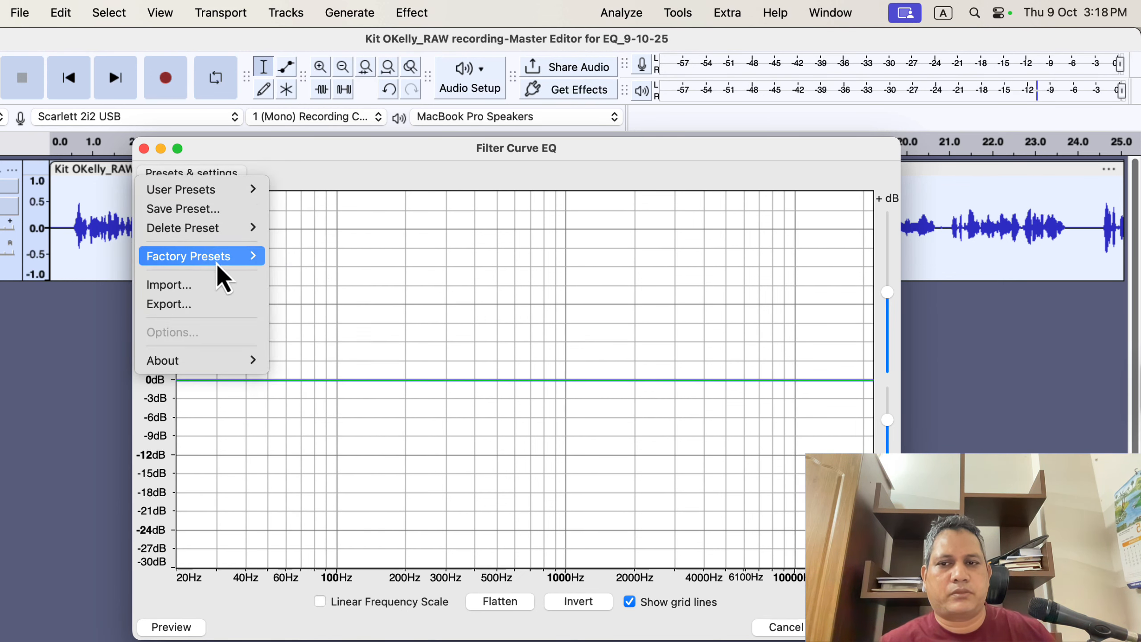
mouse_move(217, 258)
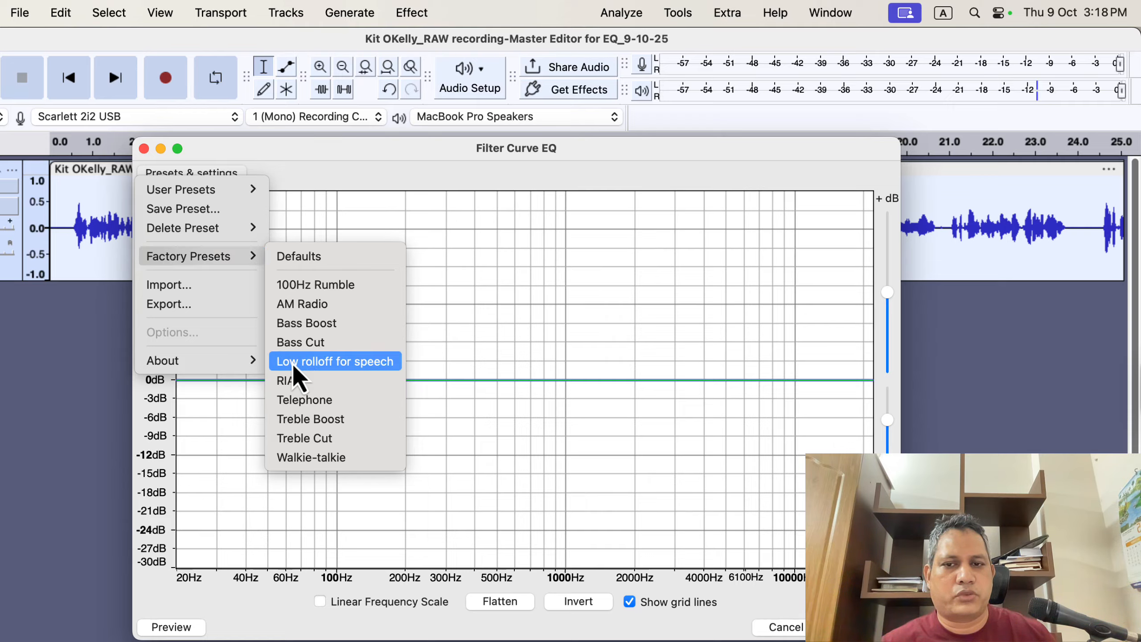
left_click(396, 364)
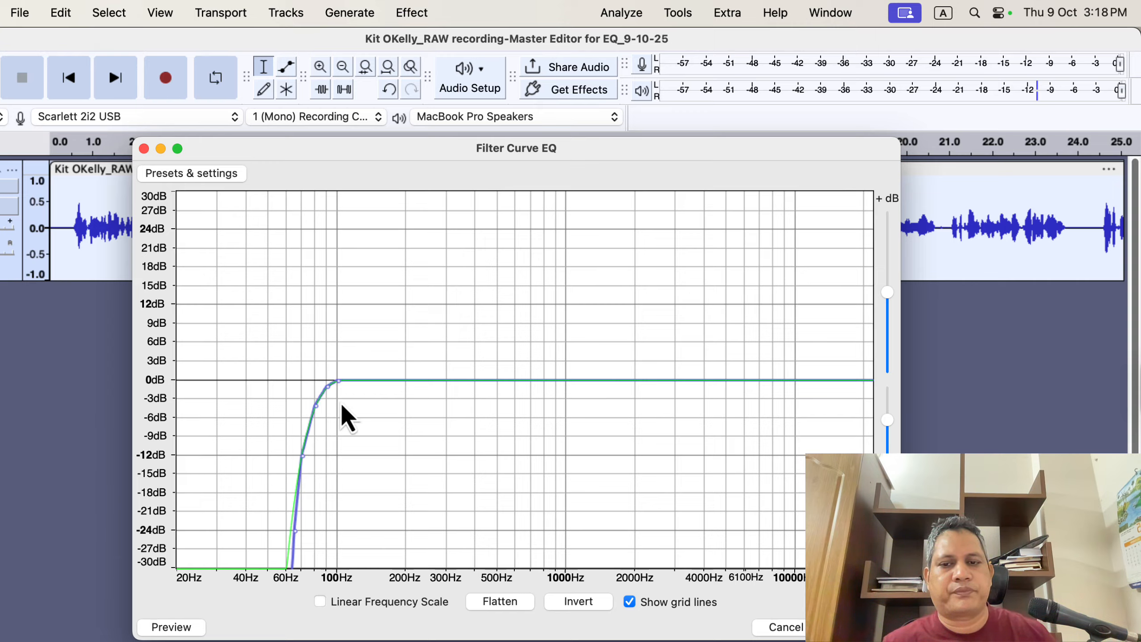
left_click_drag(326, 387, 307, 404)
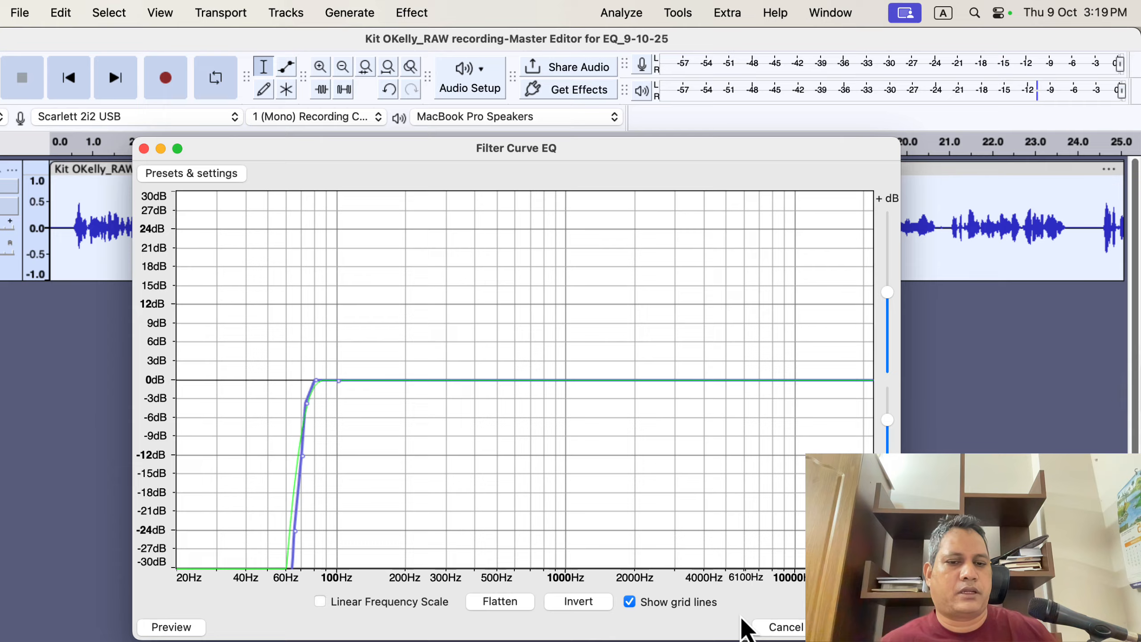
left_click(867, 633)
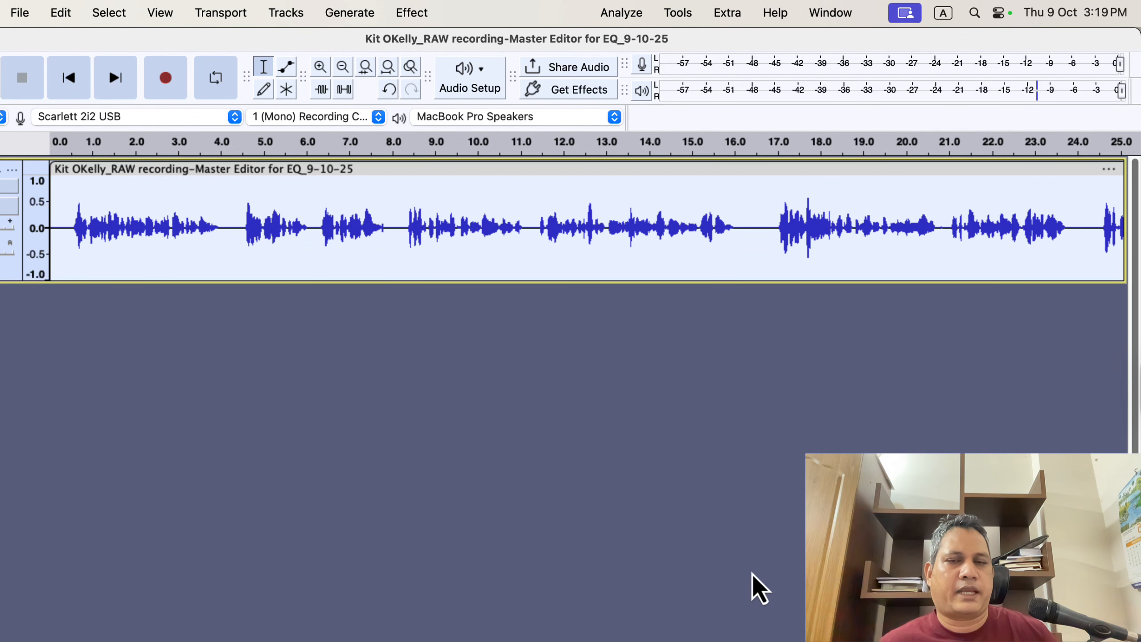
- Run ACX Check on the equalized recording, read its peak, RMS and noise floor results, and close the report
left_click(620, 12)
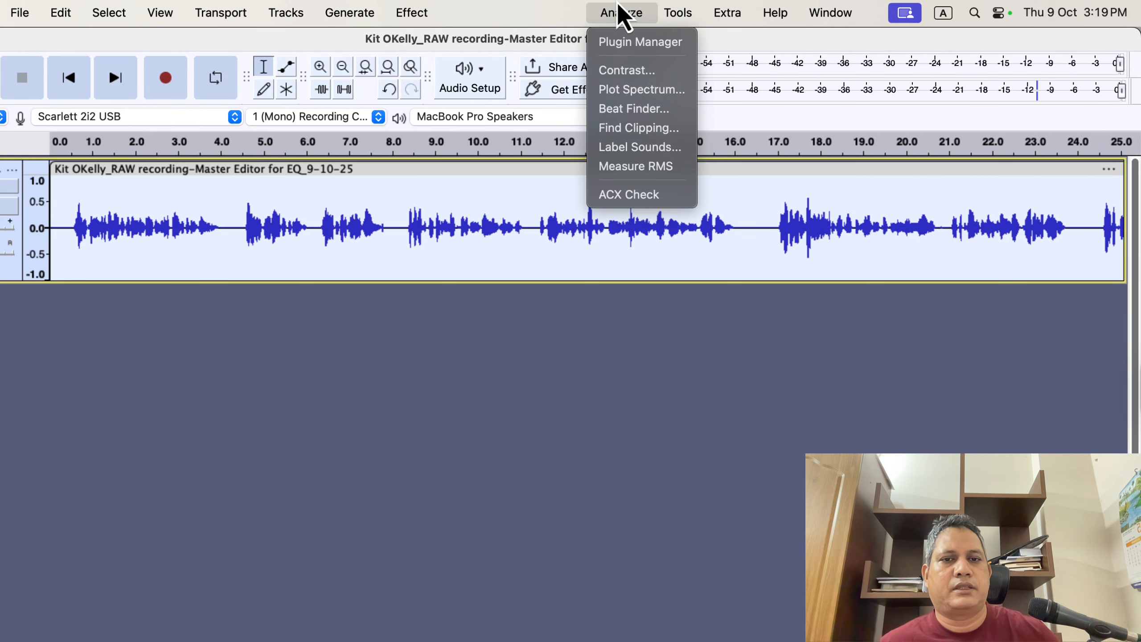
left_click(680, 196)
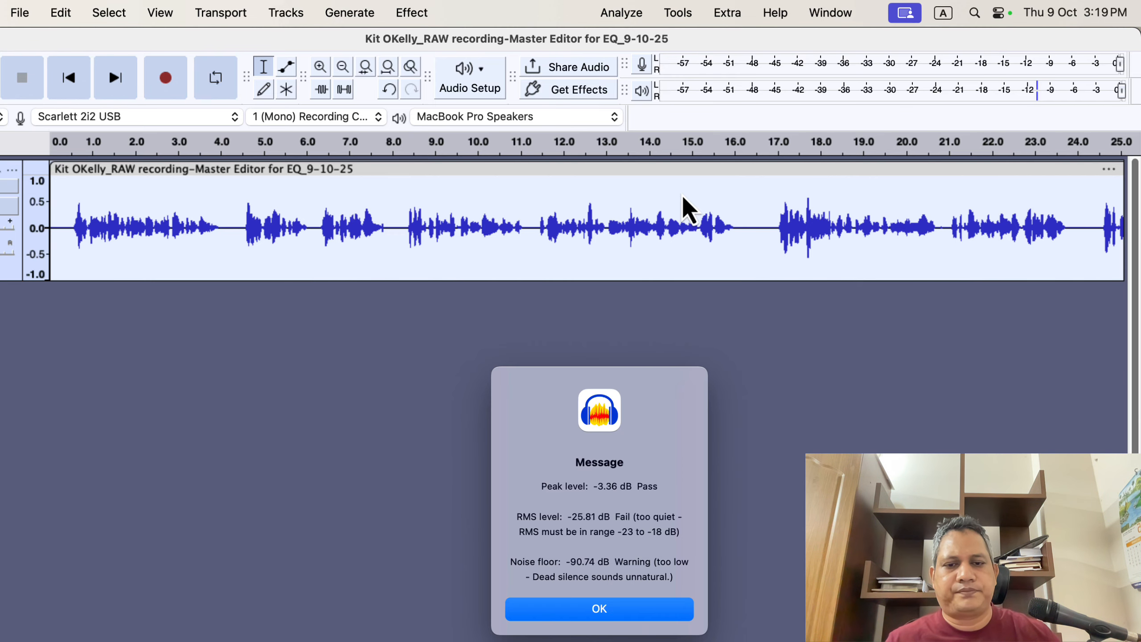
left_click(617, 607)
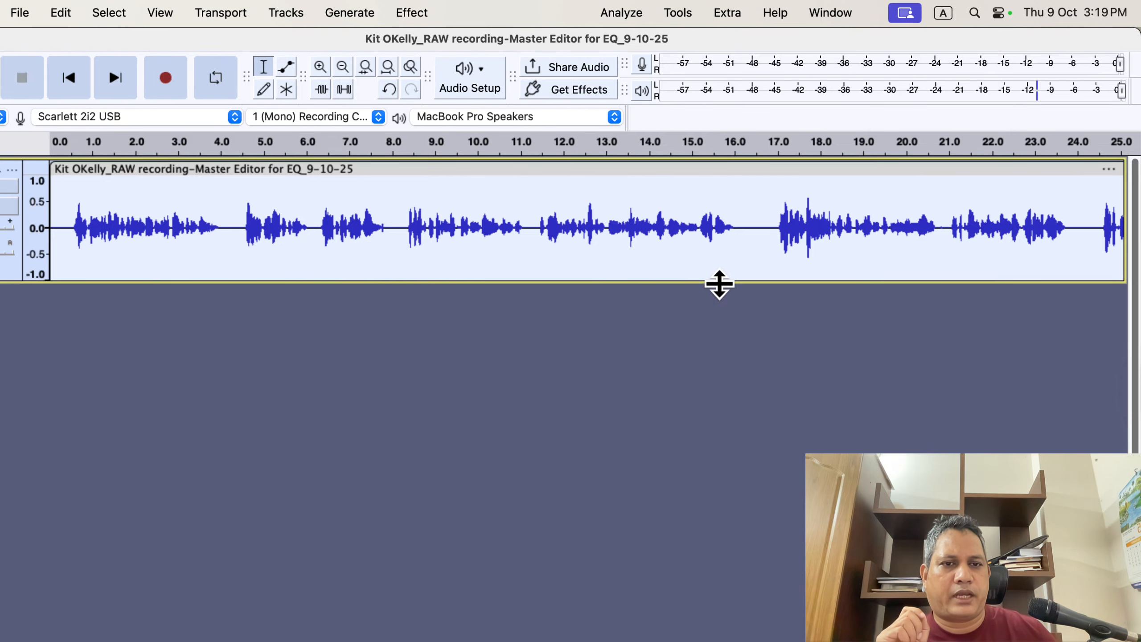
- Compare the waveform's loud peak near 17.7 s with the quieter passages around 14.5 to 15.2 s and 18.5 to 19.8 s
left_click(753, 238)
scroll(745, 240, "right", 5)
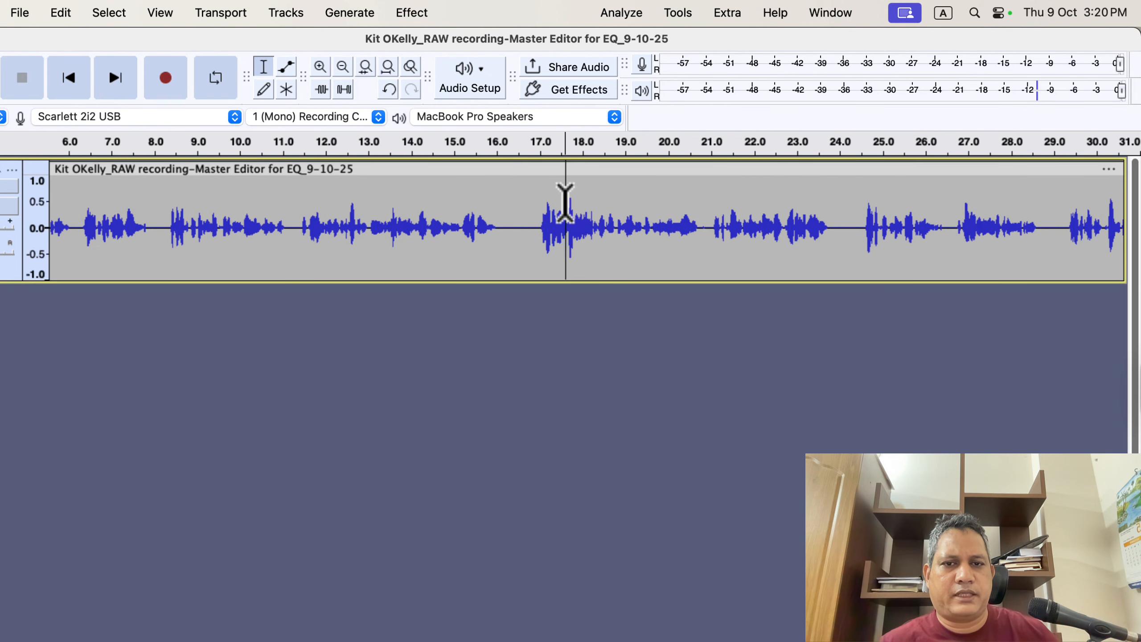
left_click_drag(565, 200, 575, 205)
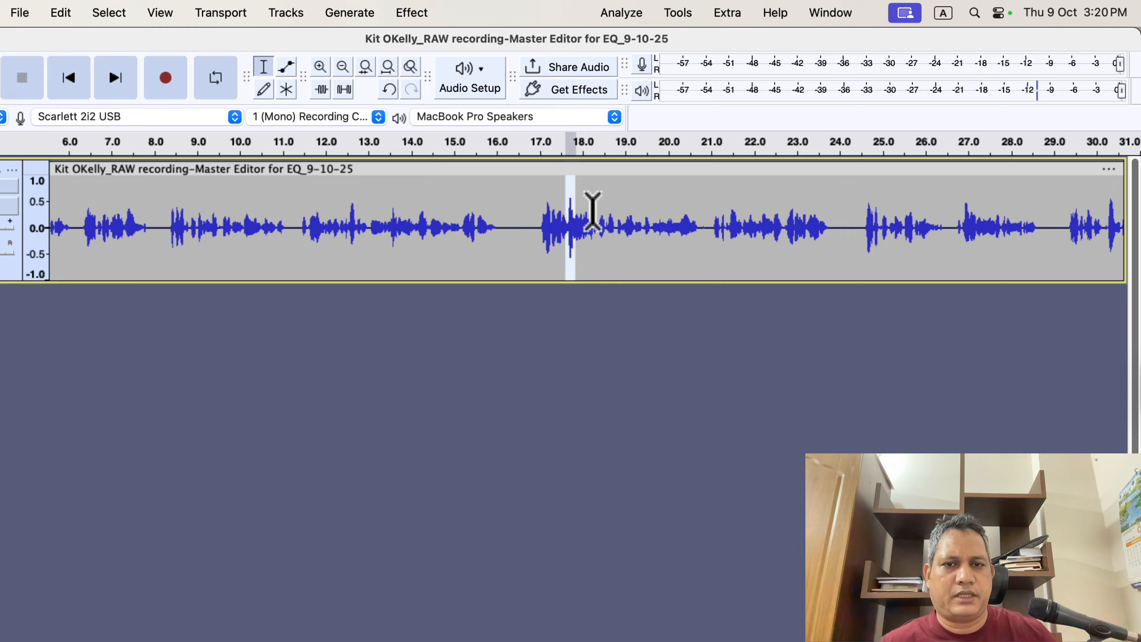
left_click(593, 204)
left_click_drag(434, 221, 462, 222)
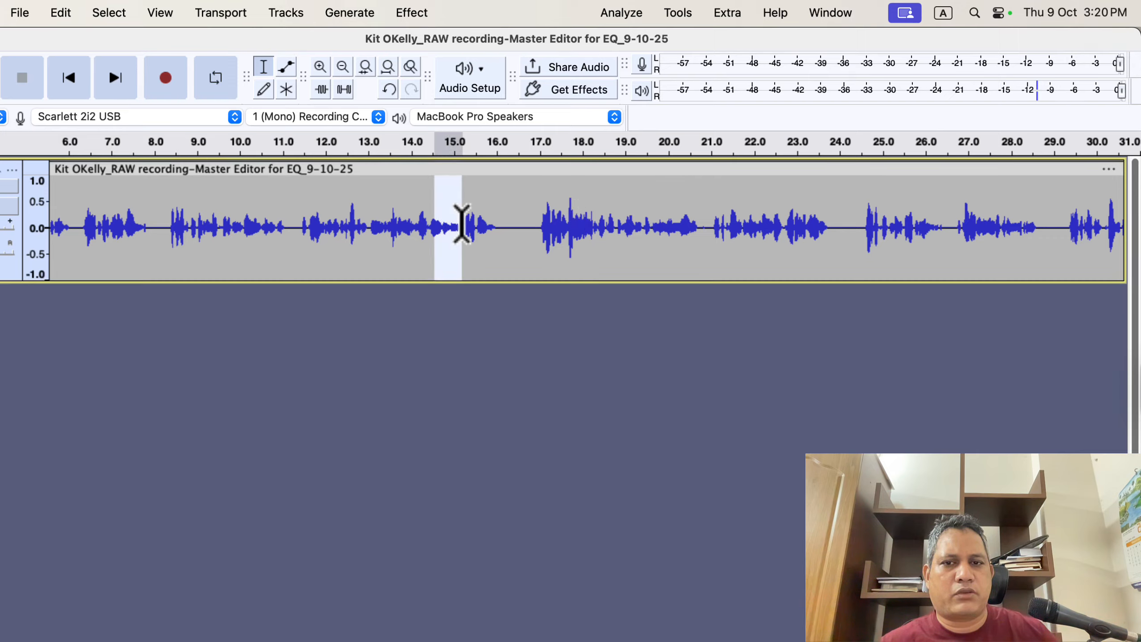
left_click_drag(604, 221, 661, 223)
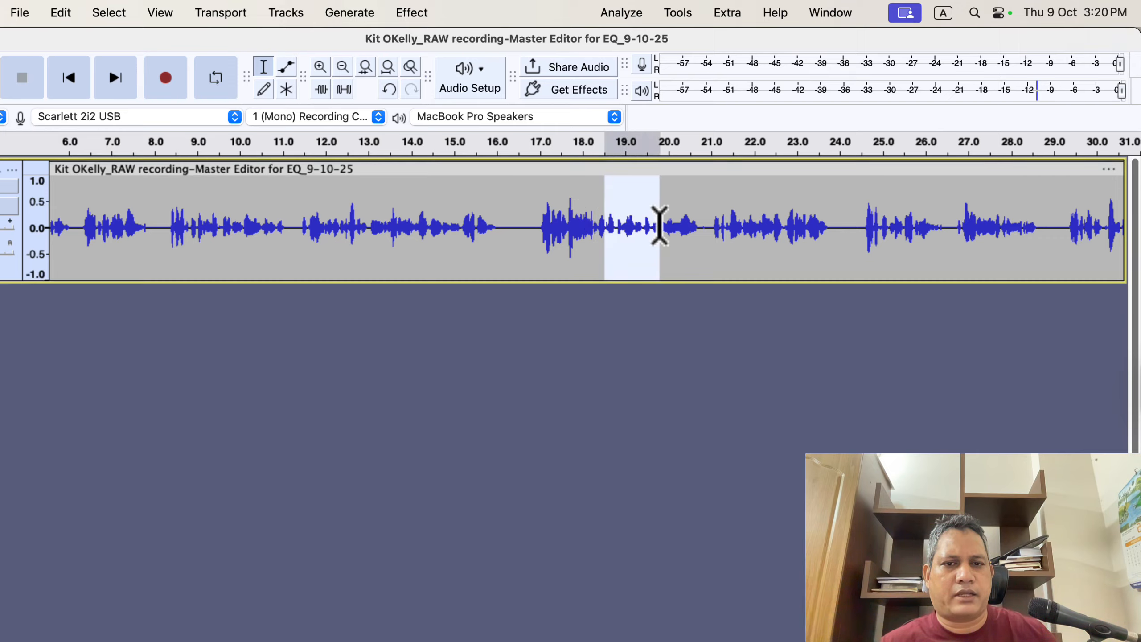
left_click(596, 229)
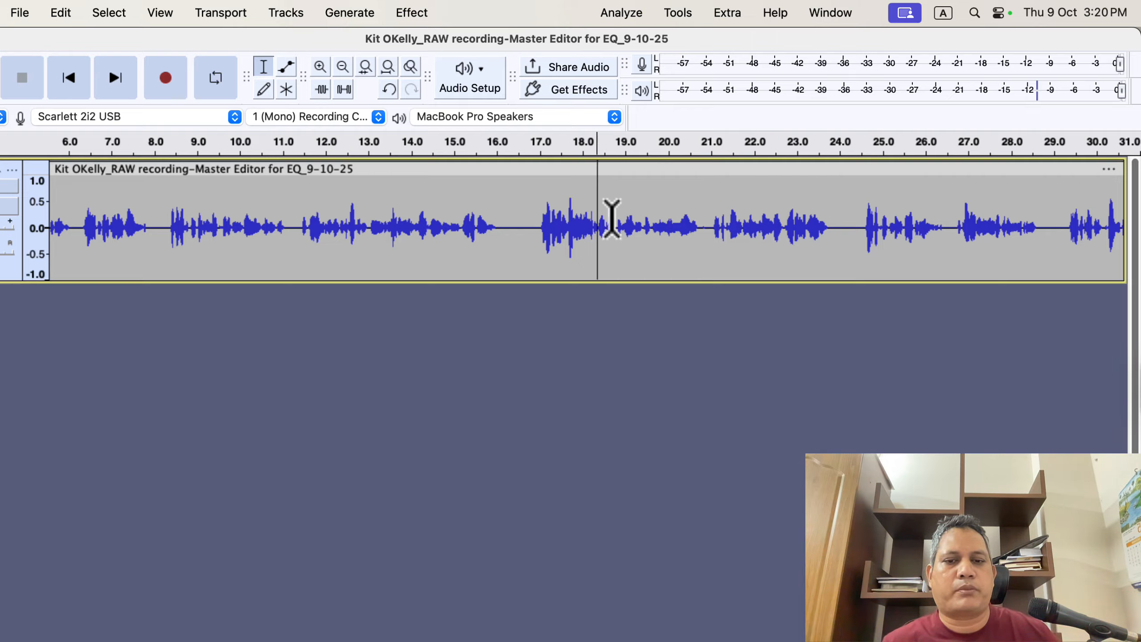
- Select the whole recording, open the Compressor effect for it, and load the Lead Vocals factory preset
double_click(611, 219)
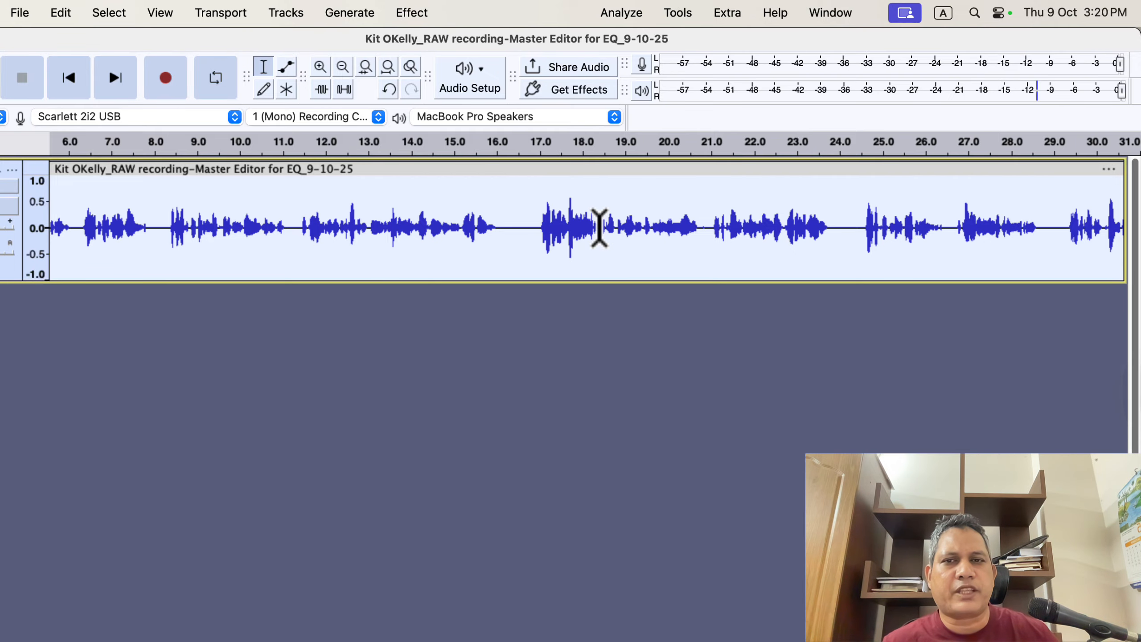
left_click(408, 13)
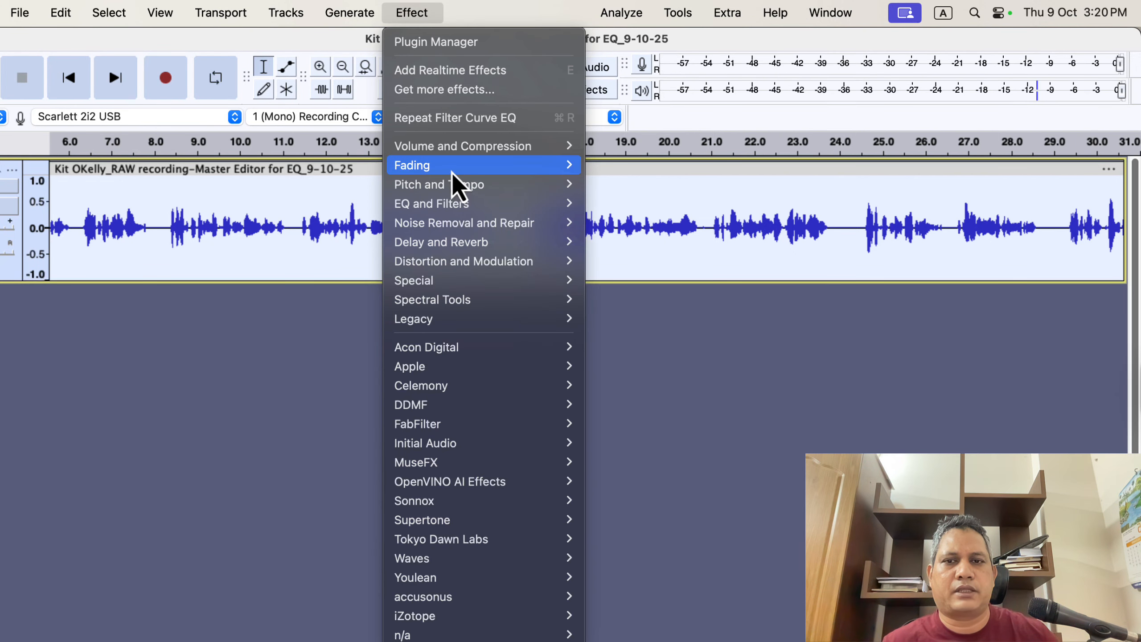
mouse_move(453, 162)
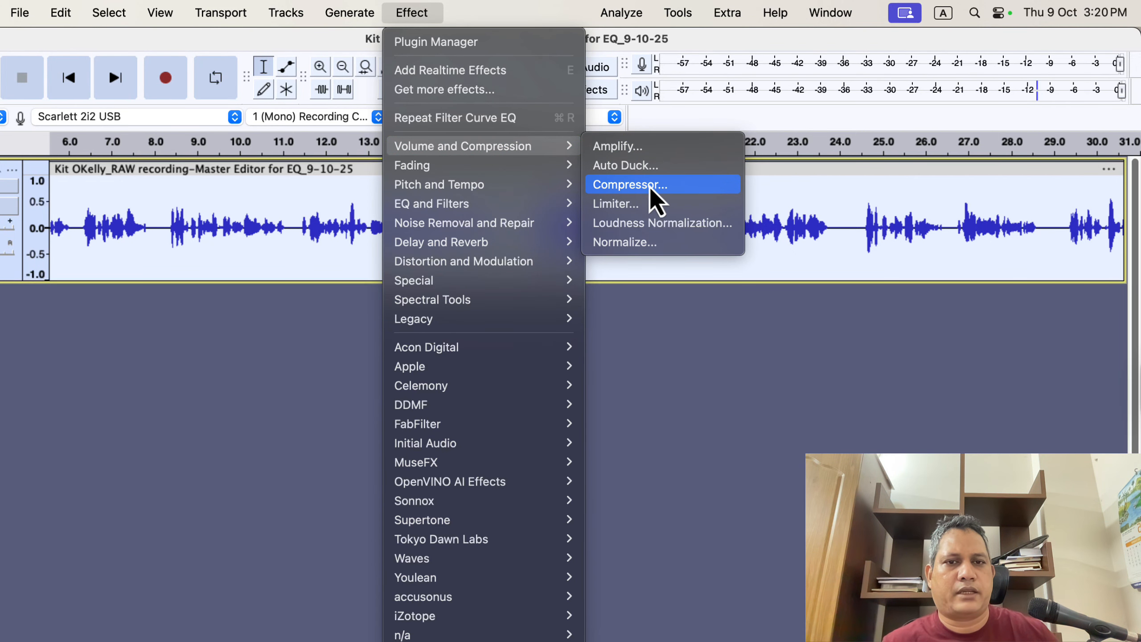
left_click(684, 186)
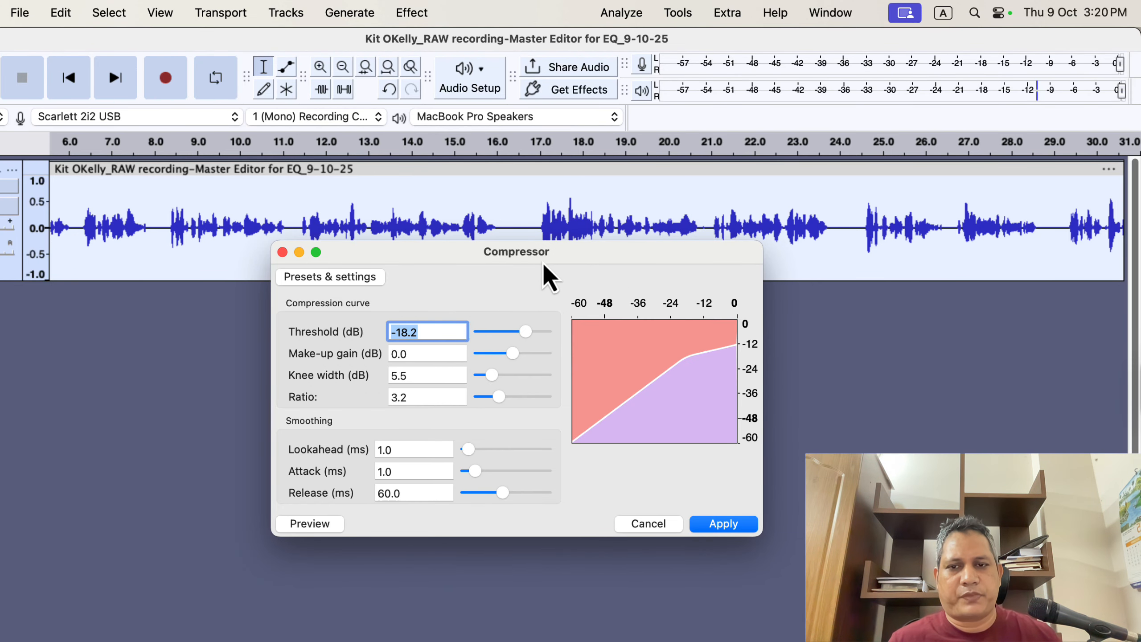
left_click(350, 283)
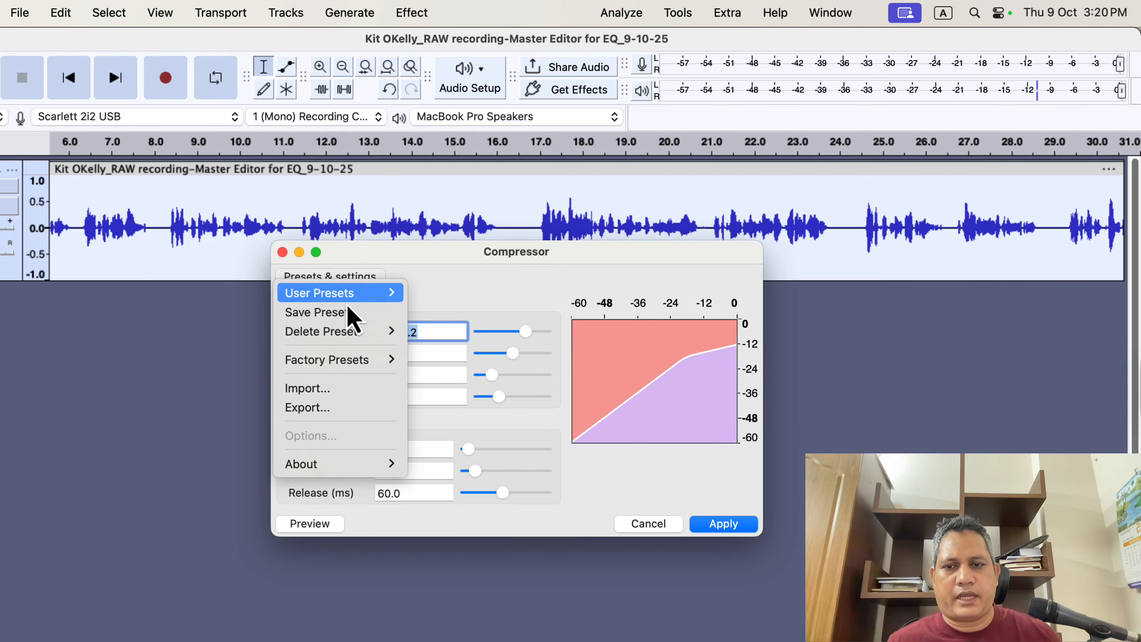
mouse_move(358, 361)
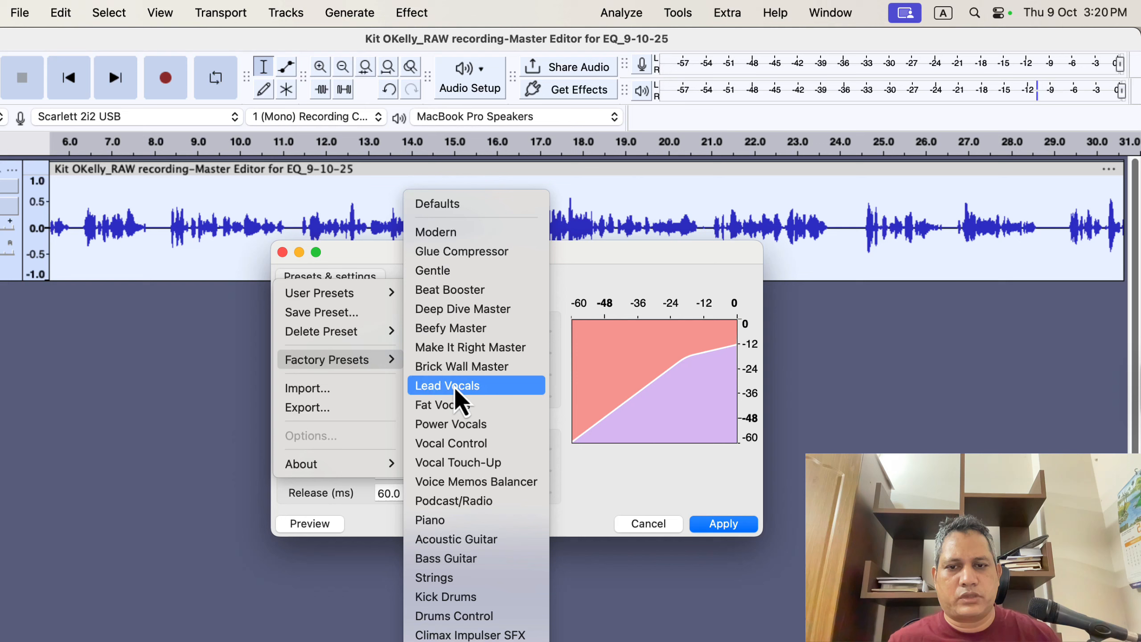
left_click(514, 386)
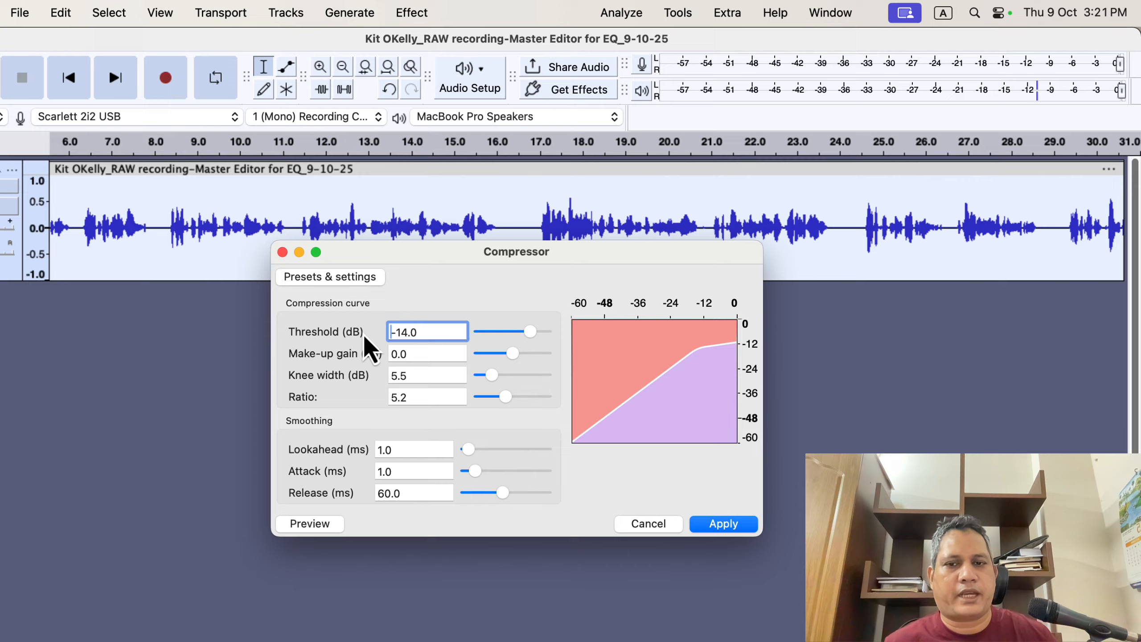
- Try compressor thresholds of -25.5 dB and -13.0 dB, and settle the threshold at -15.5 dB
left_click_drag(530, 333, 518, 334)
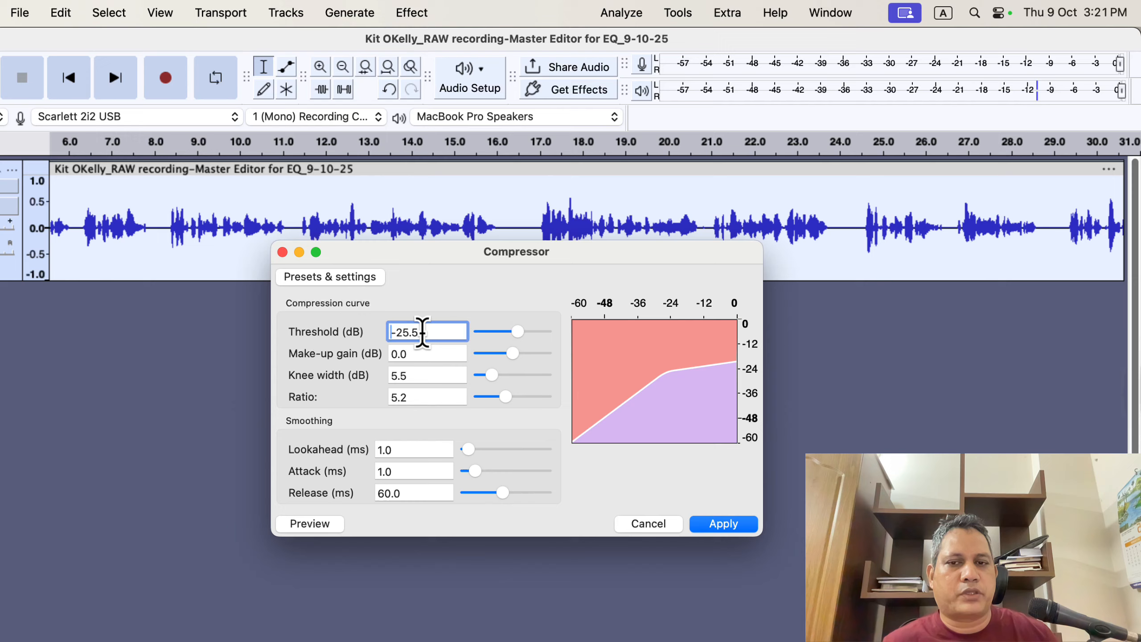
left_click_drag(517, 330, 532, 335)
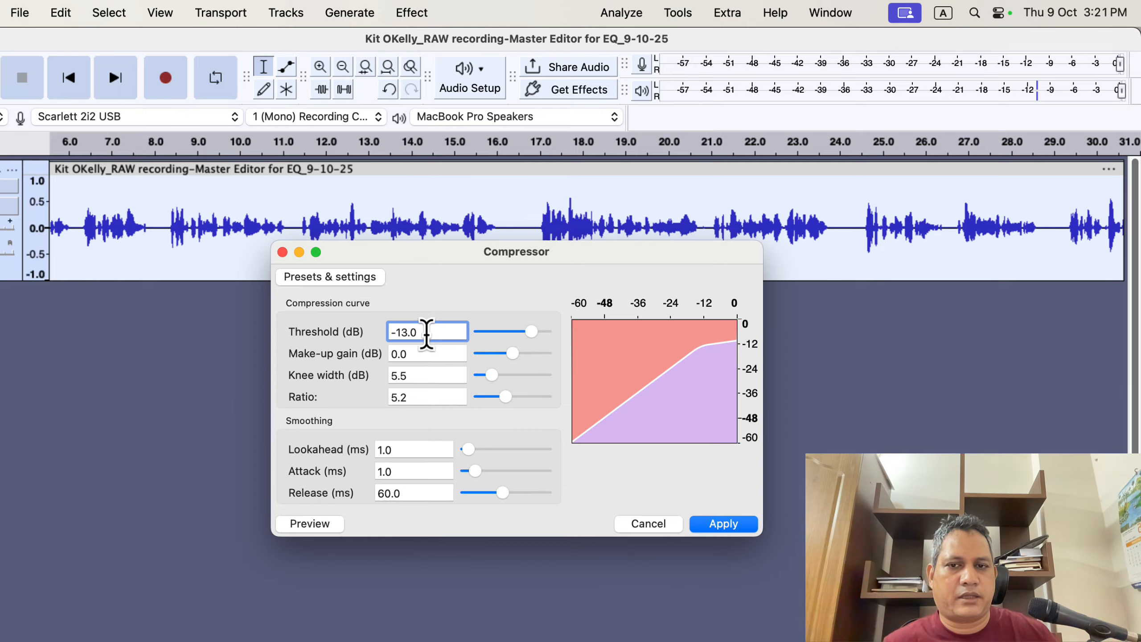
left_click(527, 331)
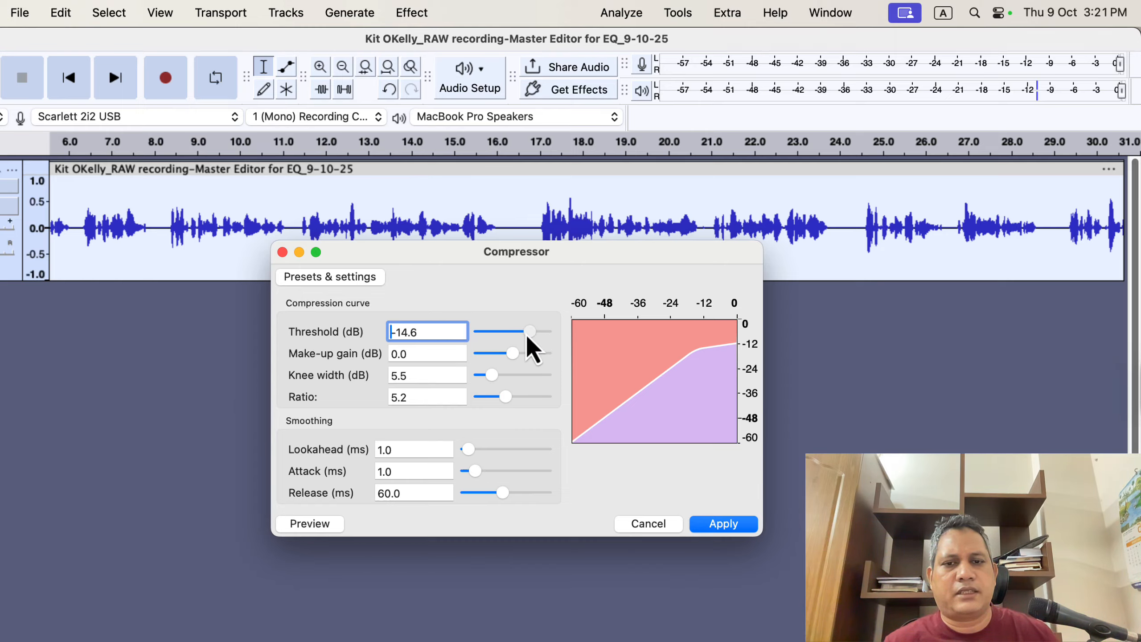
left_click_drag(527, 334, 524, 331)
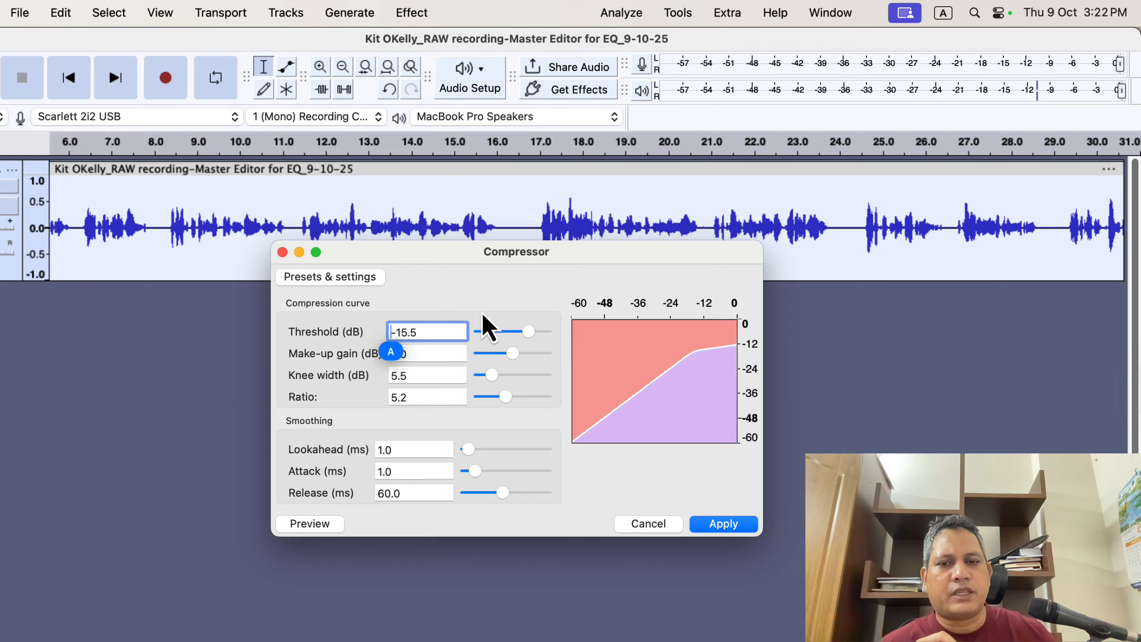
left_click(453, 333)
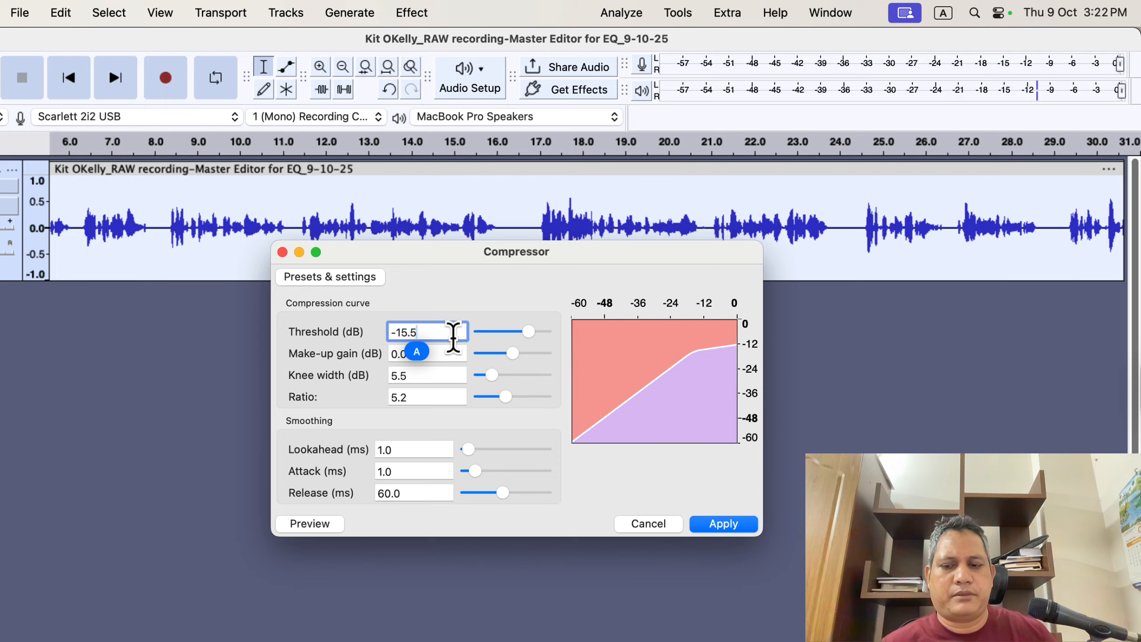
- Set the compressor ratio to 3.0 and apply the compression to the whole recording
left_click(433, 398)
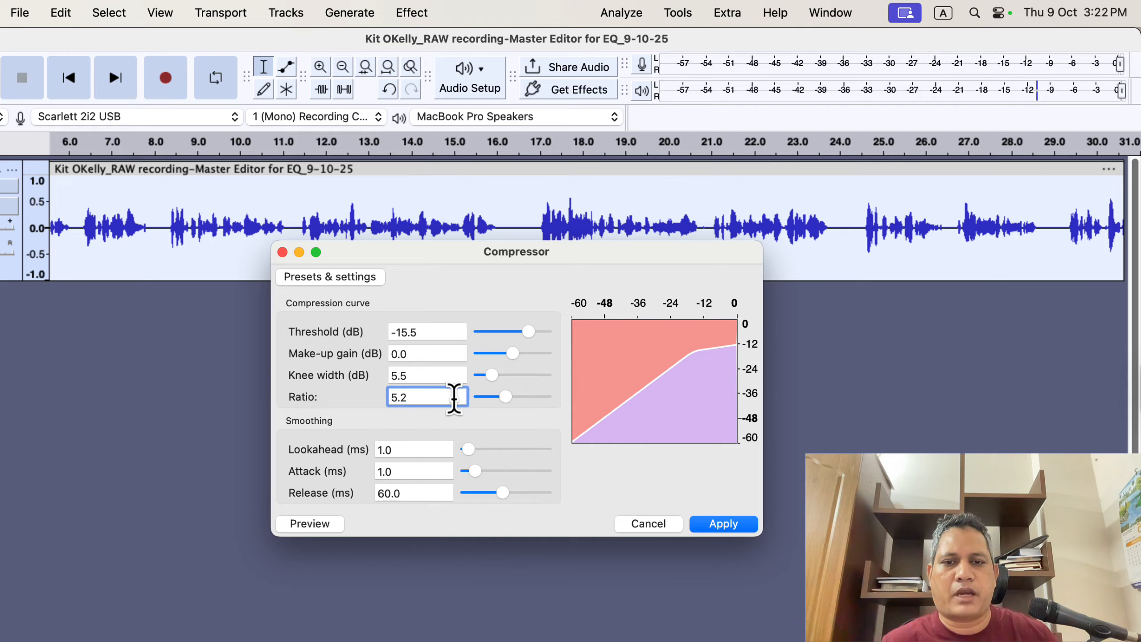
mouse_move(505, 396)
left_mouse_down()
mouse_move(490, 397)
mouse_move(503, 397)
left_mouse_up()
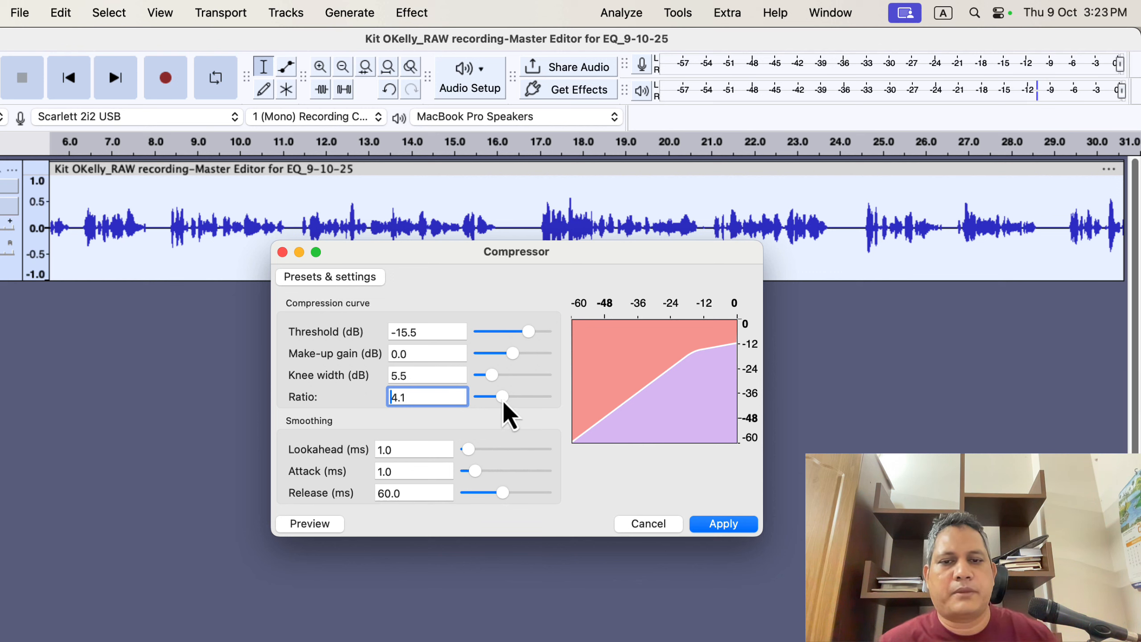
left_click_drag(502, 399, 498, 398)
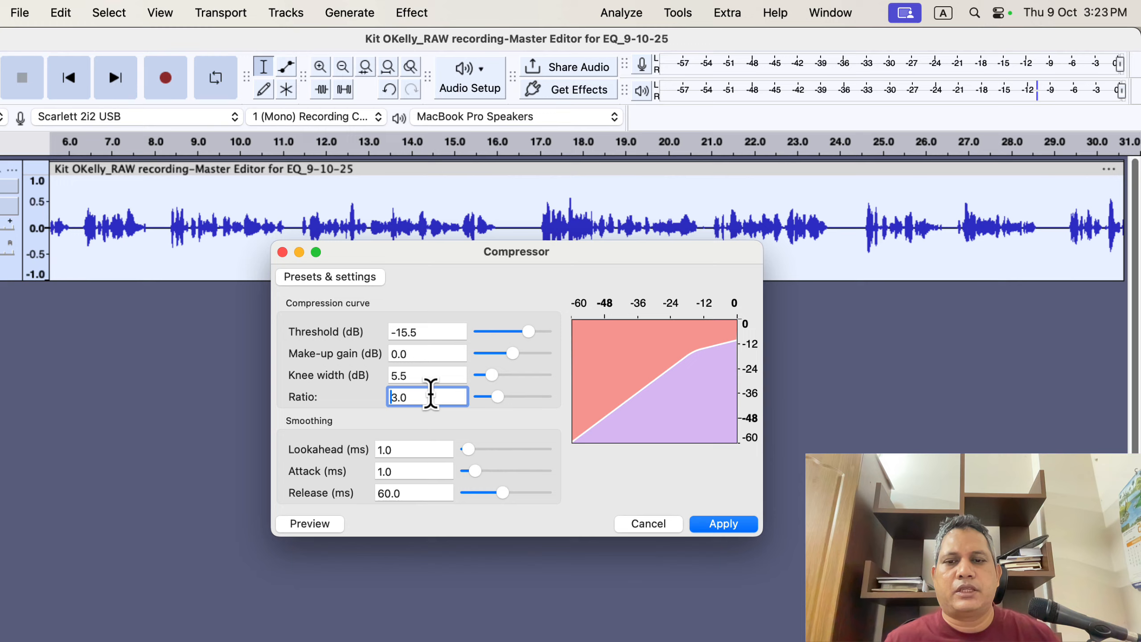
left_click(722, 526)
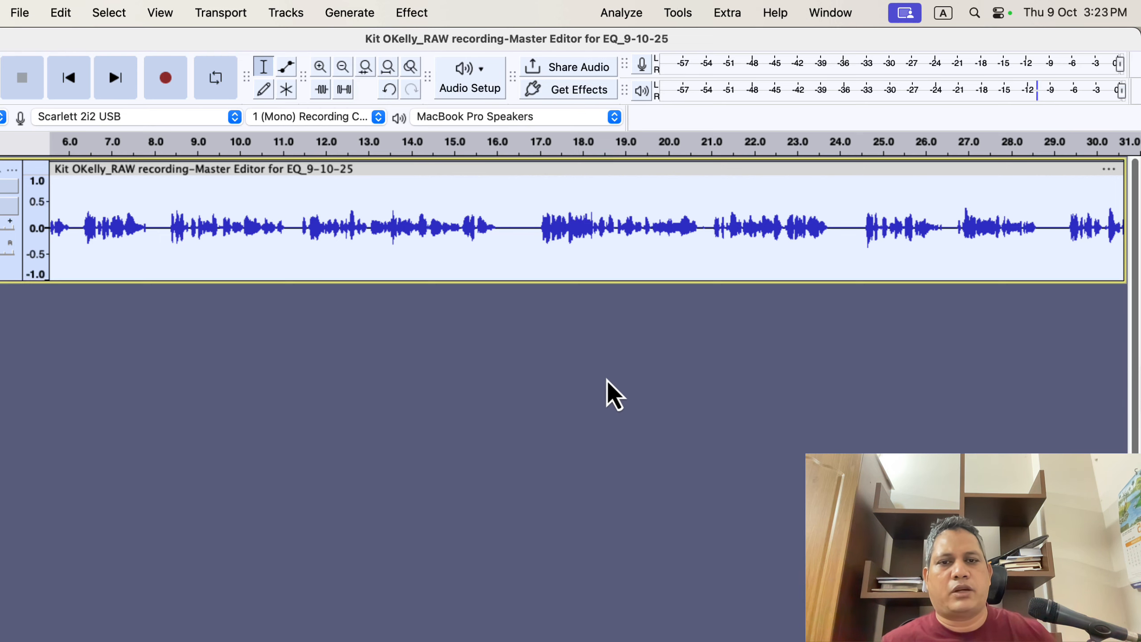
- Inspect the compressed waveform between about 16.9 and 20.6 s, and run ACX Check on the whole recording
left_click_drag(535, 236, 694, 233)
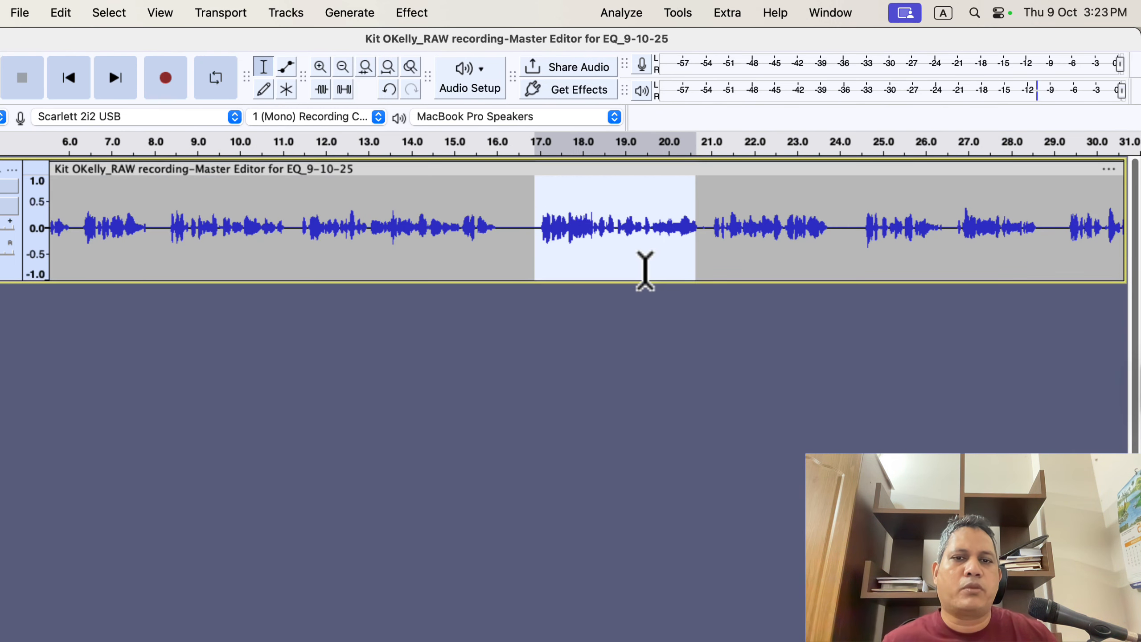
left_click(517, 237)
left_click(623, 14)
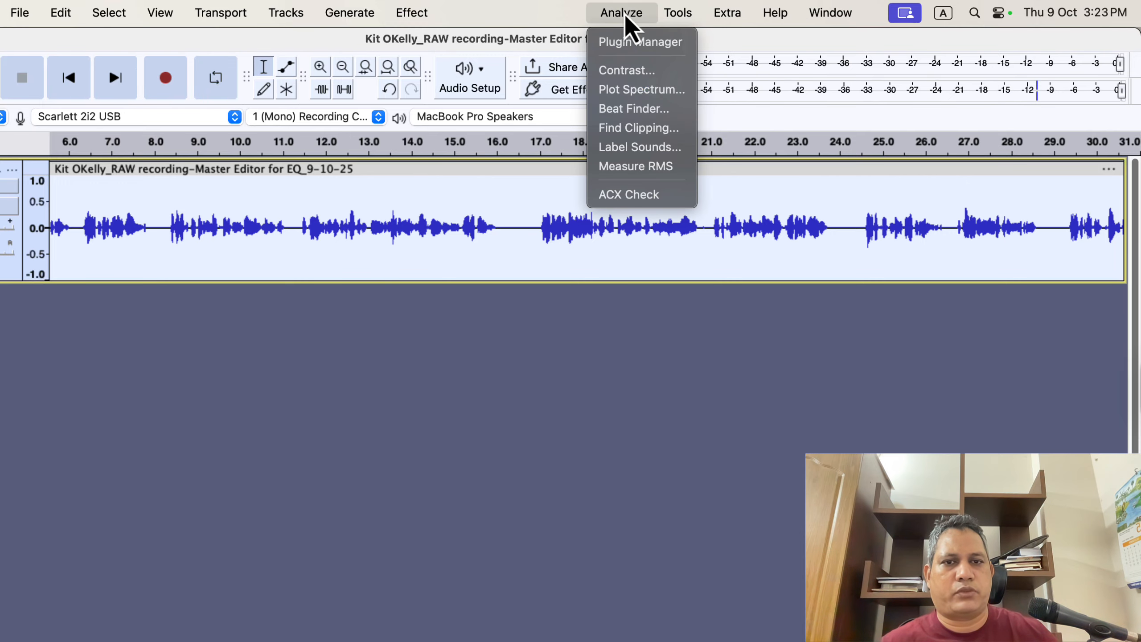
left_click(669, 198)
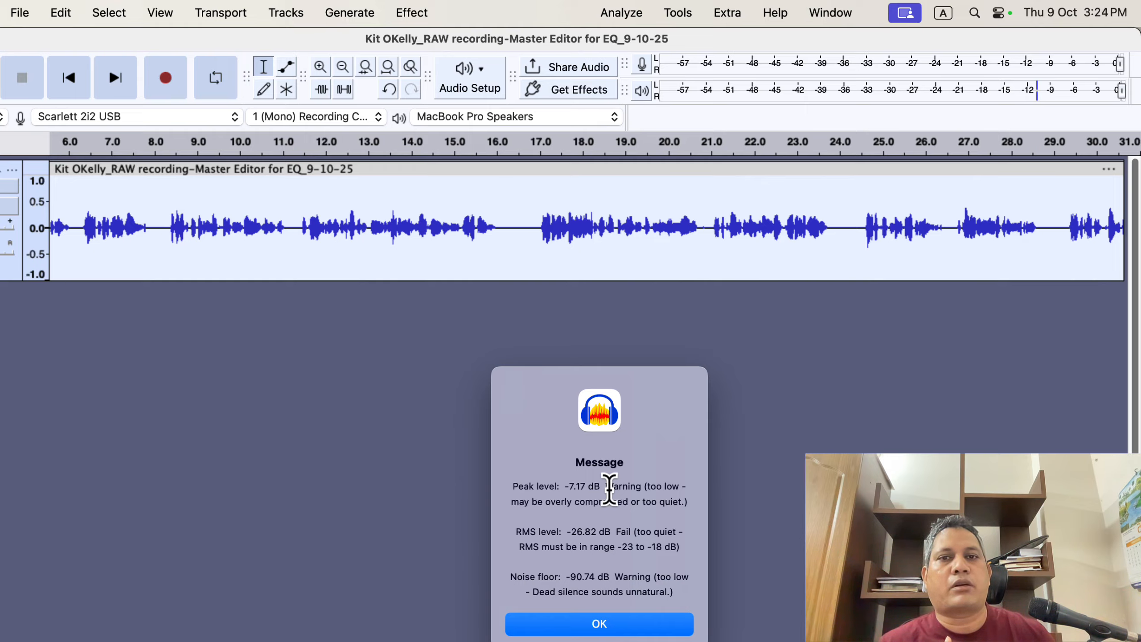
left_click(602, 624)
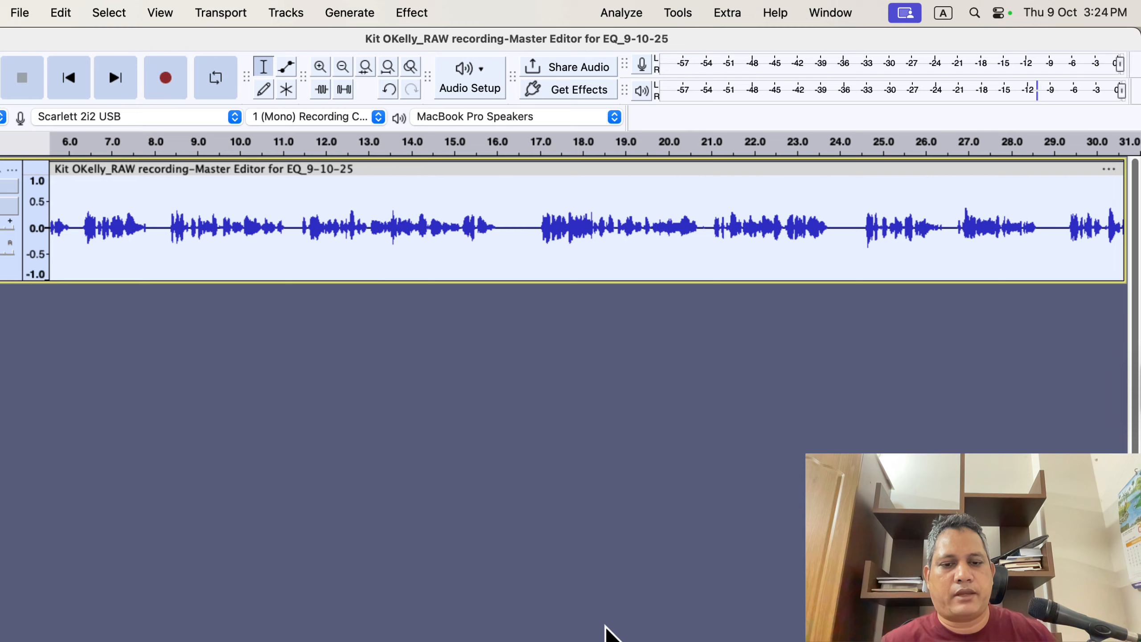
- Normalize the whole recording to a peak amplitude of -3.0 dB with DC offset removal, and rerun ACX Check on it
left_click(411, 13)
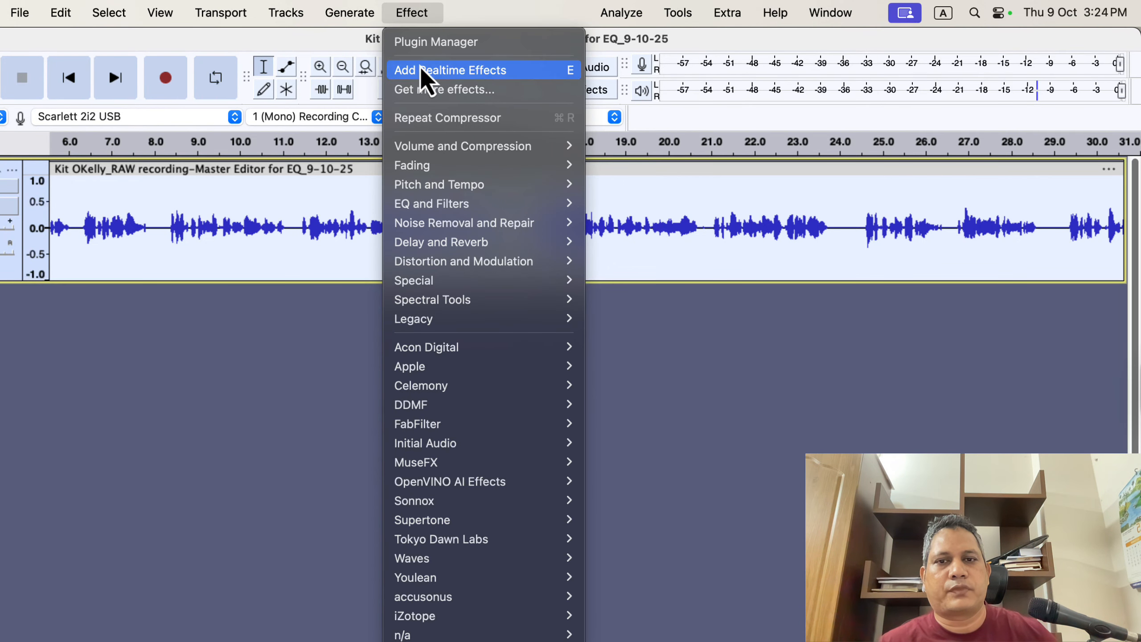
mouse_move(450, 150)
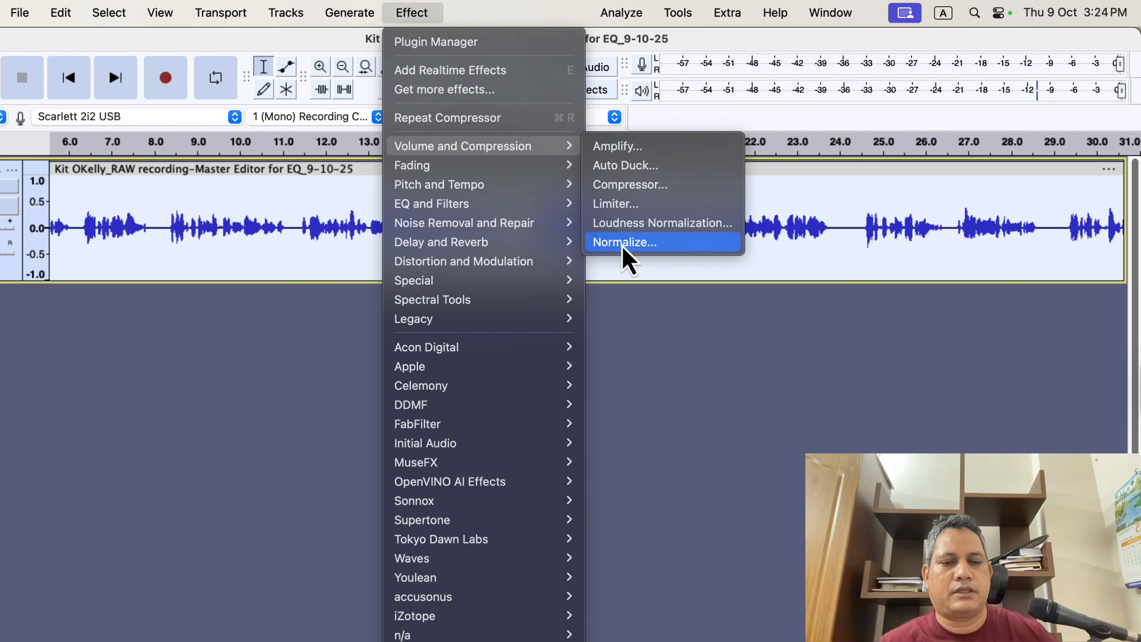
left_click(675, 249)
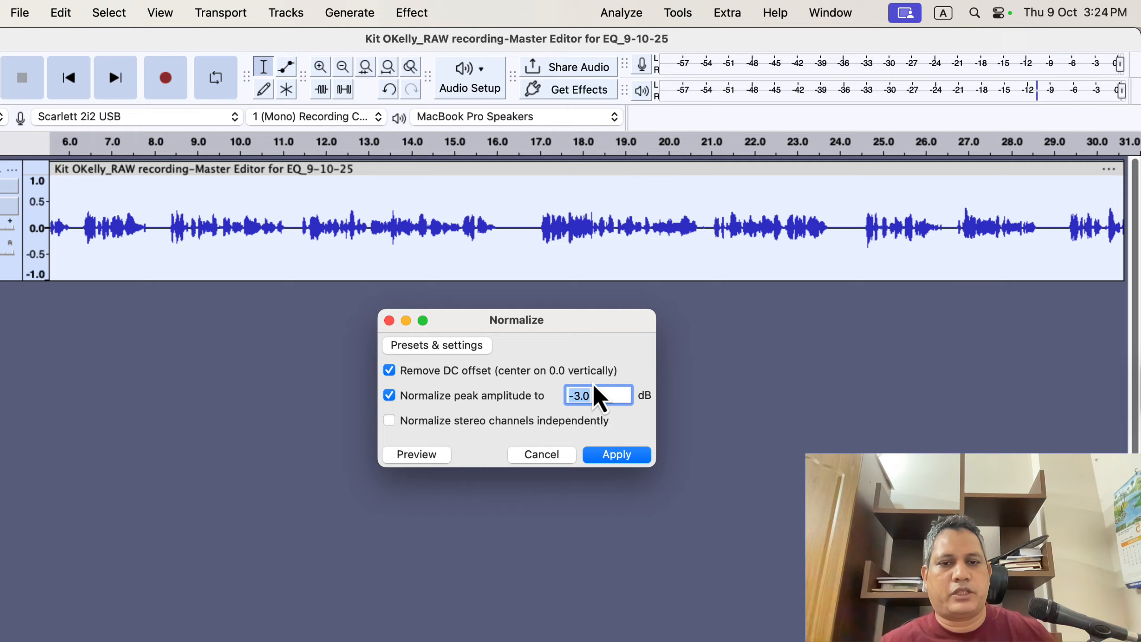
left_click(619, 455)
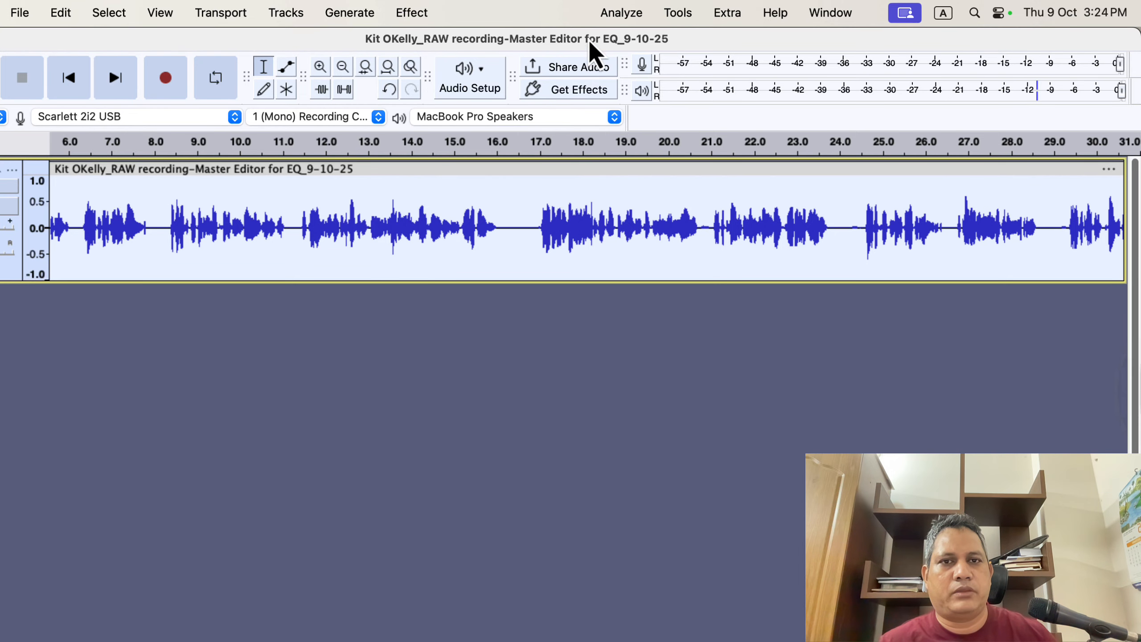
left_click(607, 12)
left_click(635, 198)
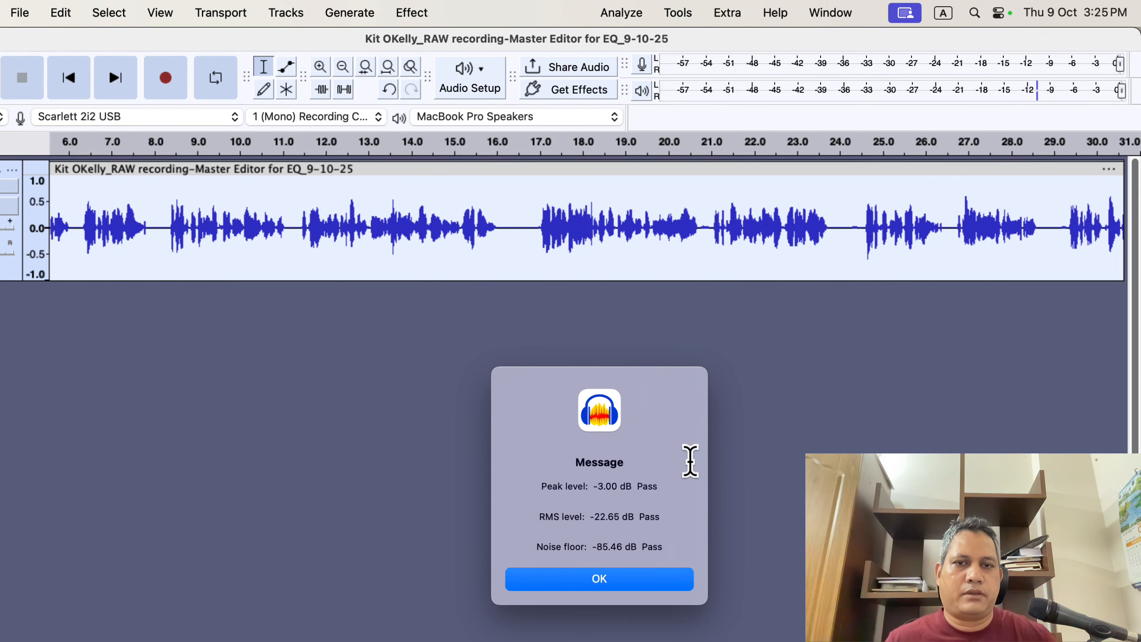
- Switch to Chrome's incognito window and view the Personalised Live training product page and its description
key("super+Tab")
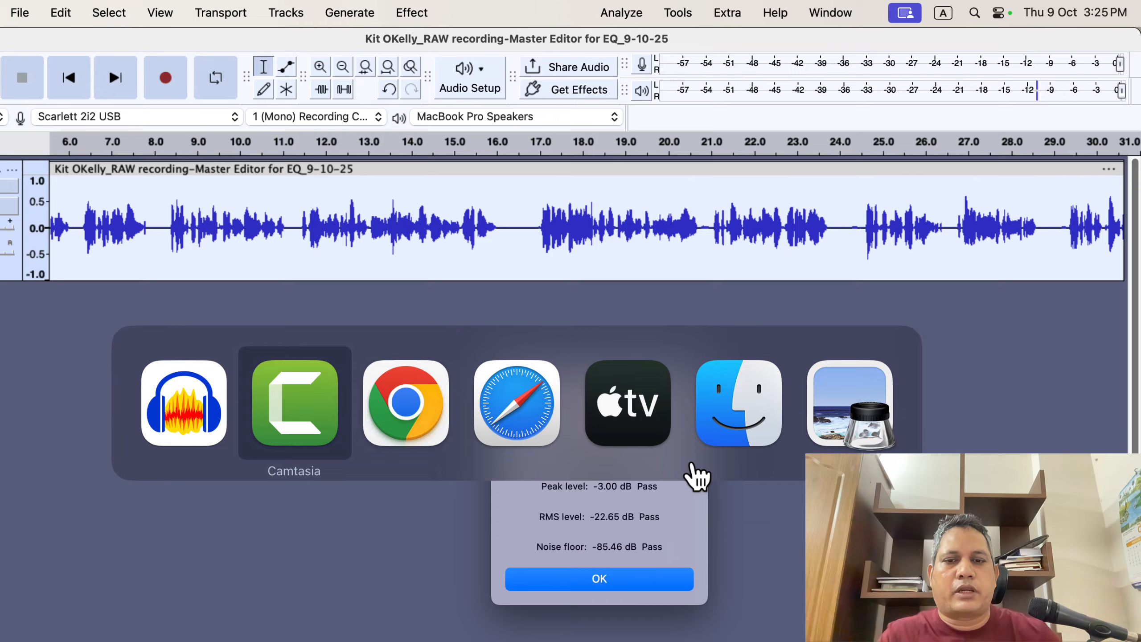
key("super+Tab")
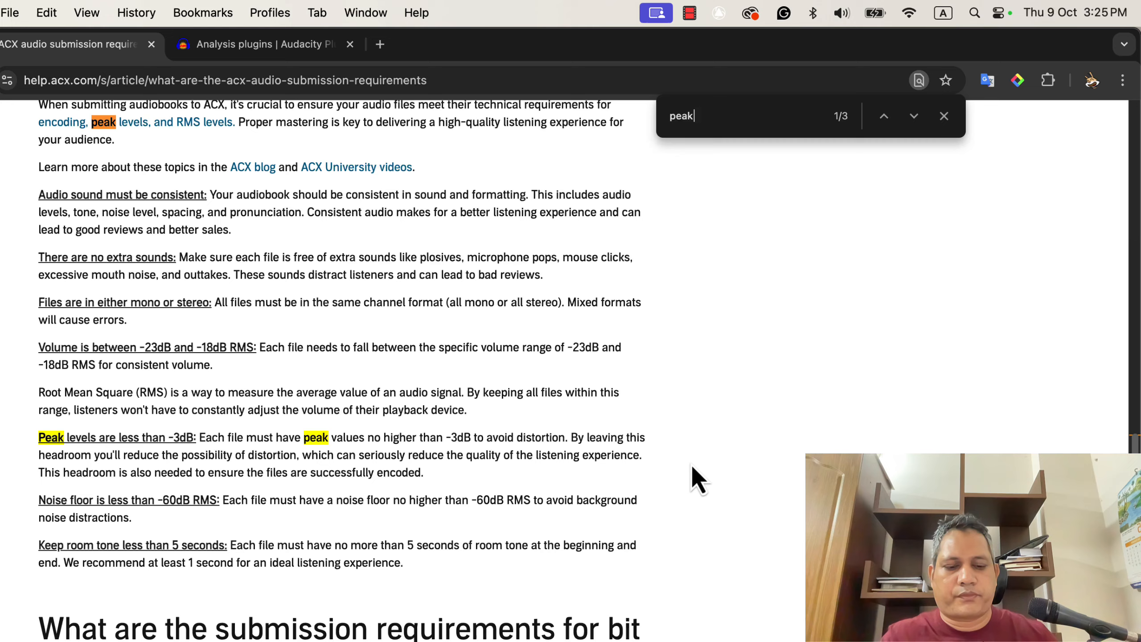
key("super+grave")
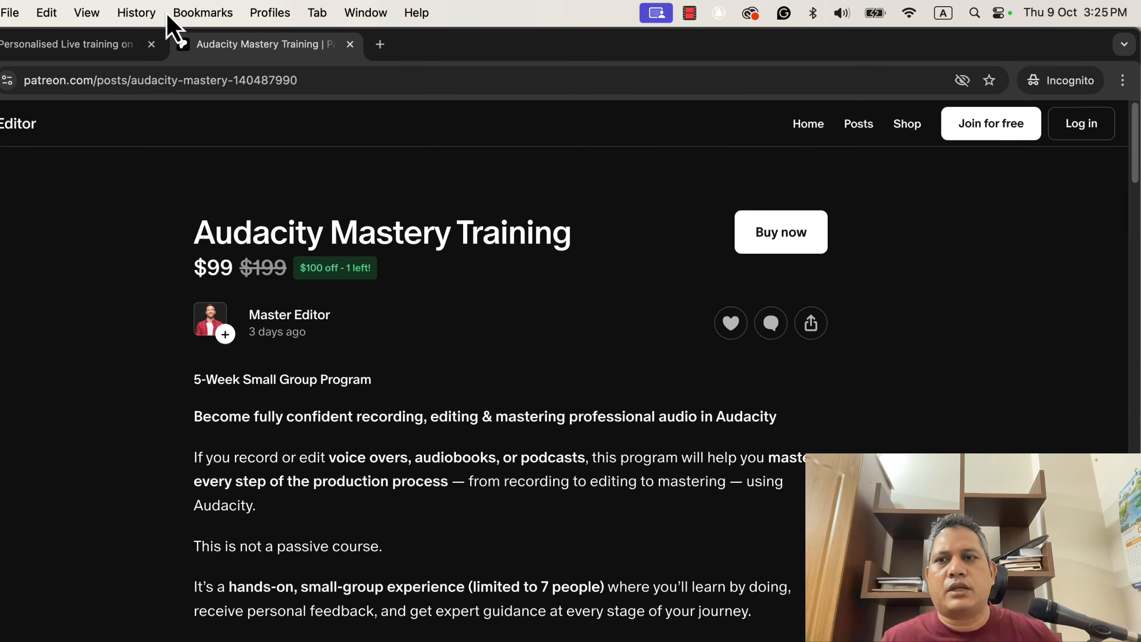
left_click(101, 43)
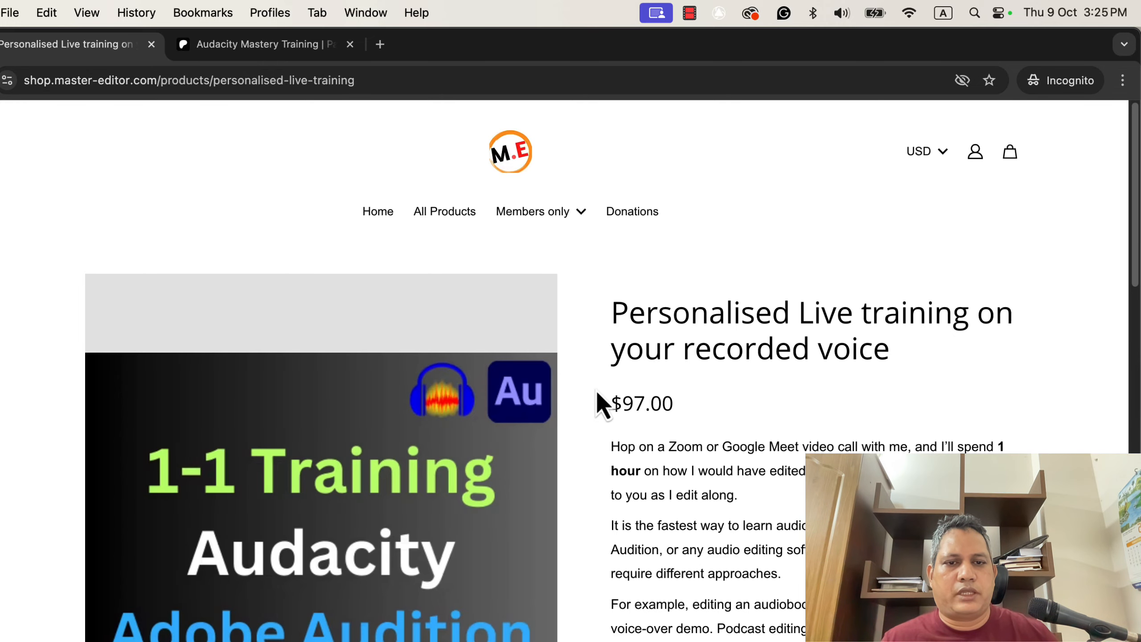
scroll(597, 396, "down", 3)
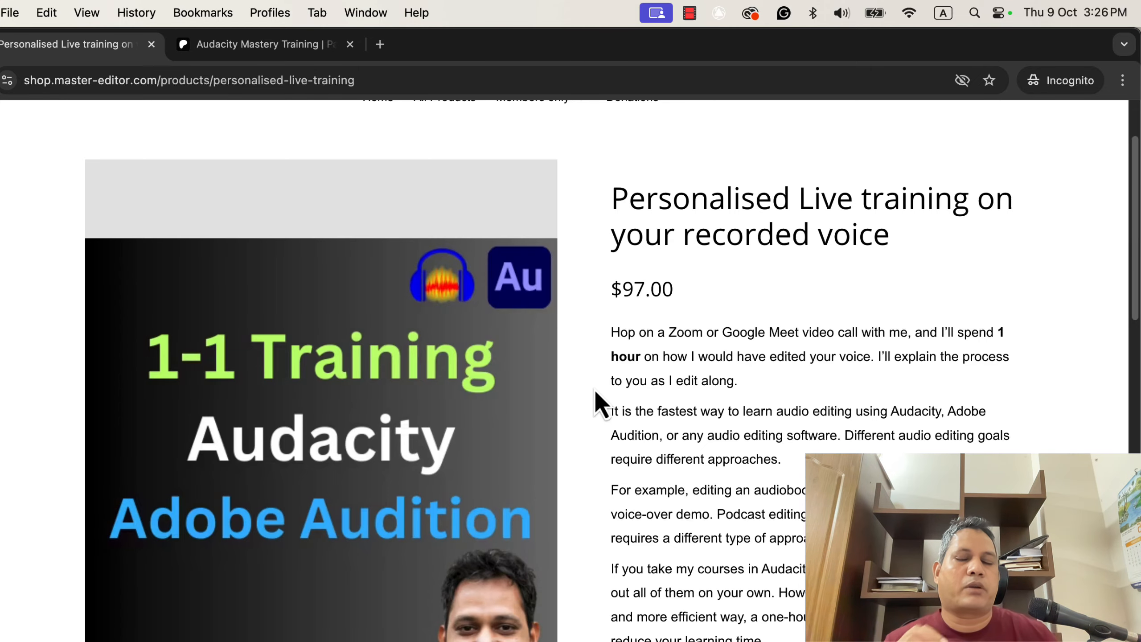
- View the Audacity Mastery Training post's schedule and highlight the first session date, 14th October
left_click(248, 44)
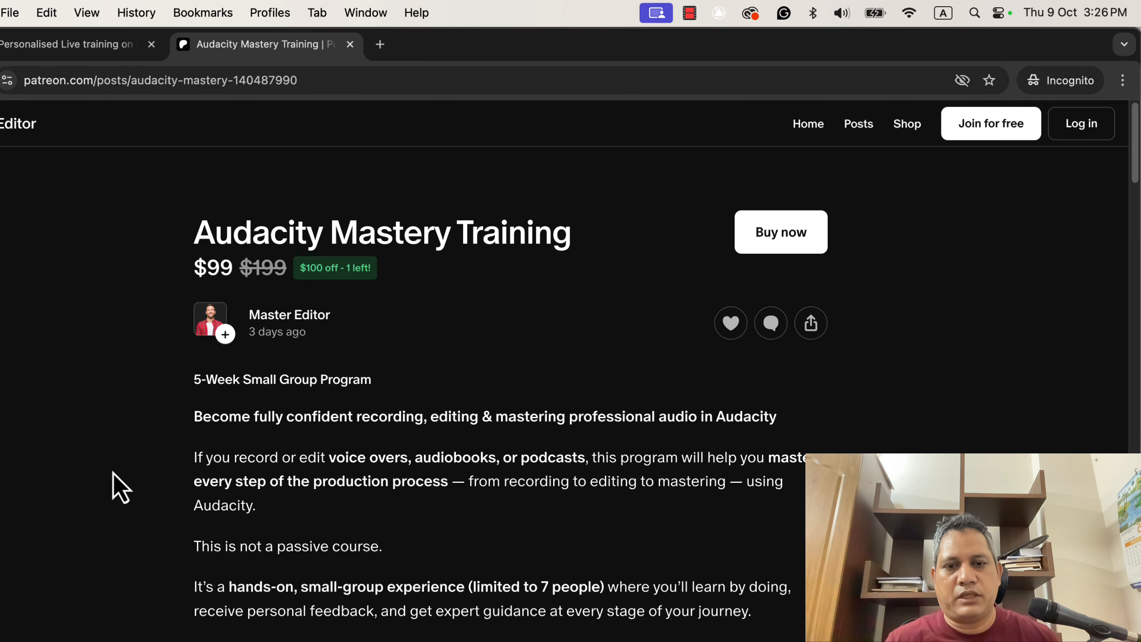
scroll(120, 488, "down", 9)
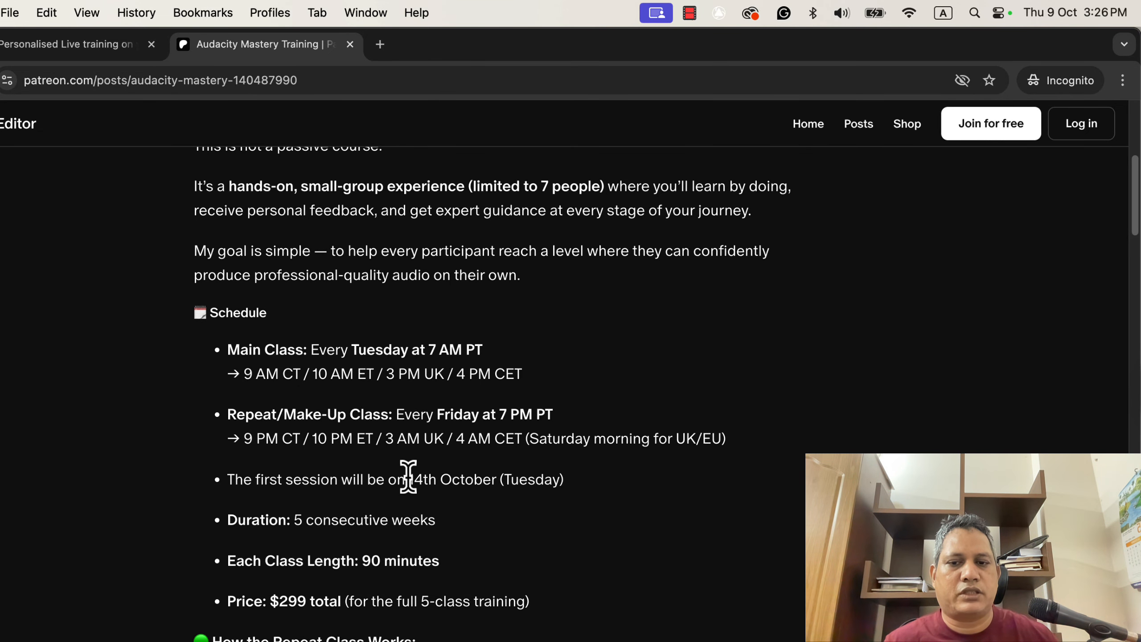
left_click_drag(409, 479, 495, 479)
left_click(526, 507)
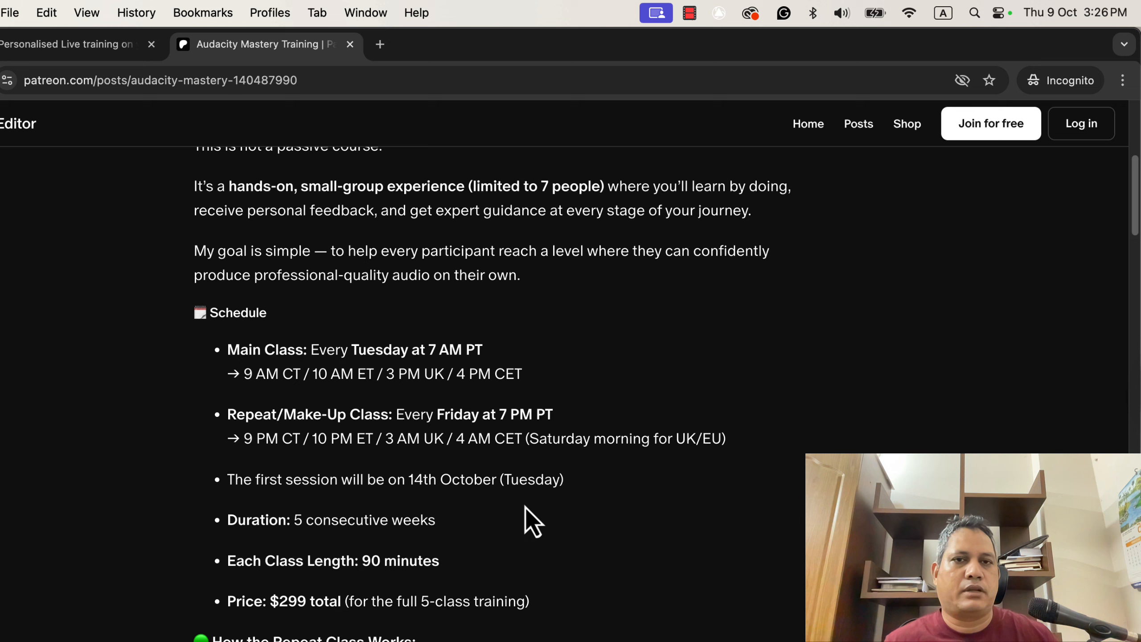